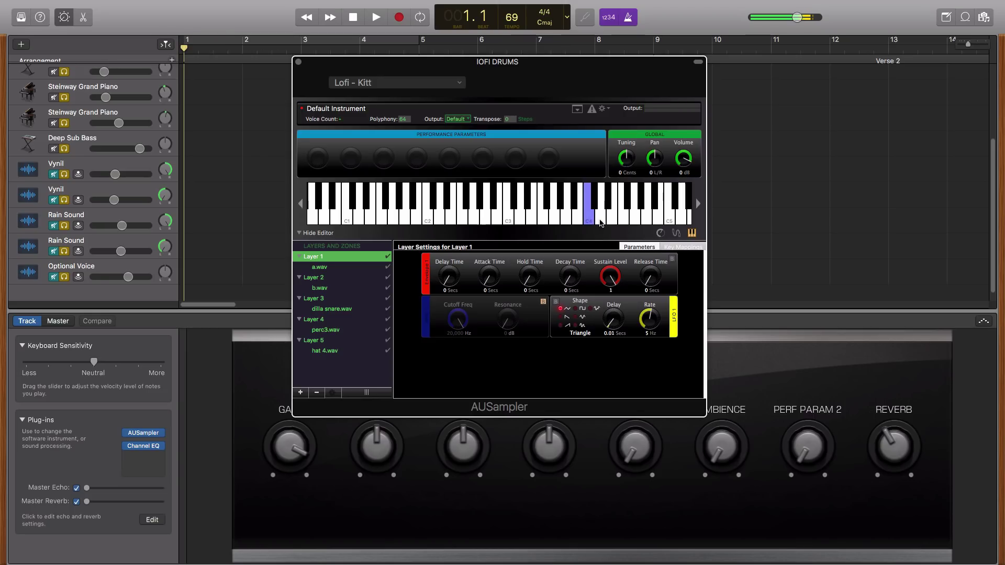
Audition the Lofi - Kitt drum samples on the AUSampler keyboard.
left_click(612, 222)
left_click(621, 222)
left_click(623, 222)
left_click(622, 222)
left_click(609, 223)
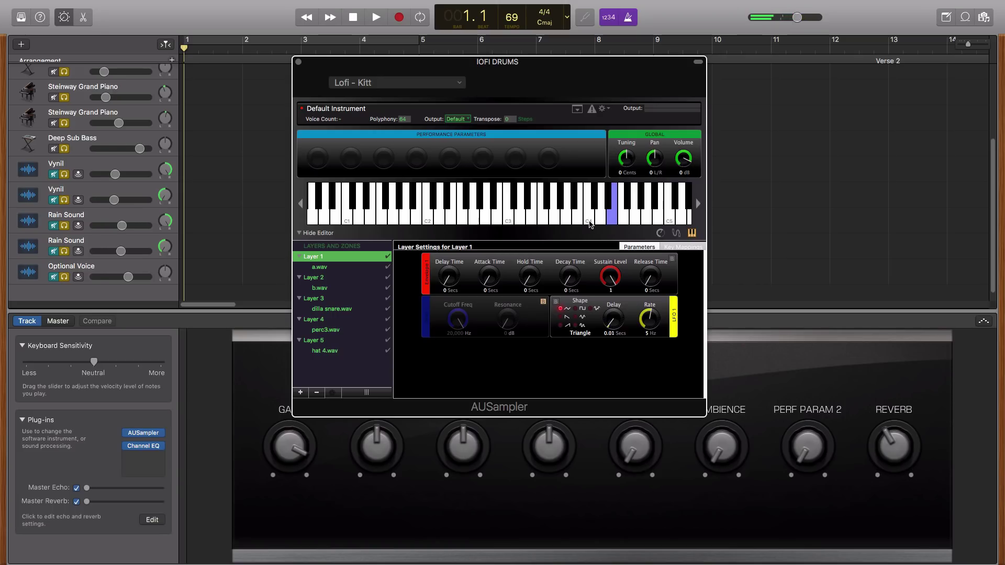
left_click_drag(349, 67, 339, 66)
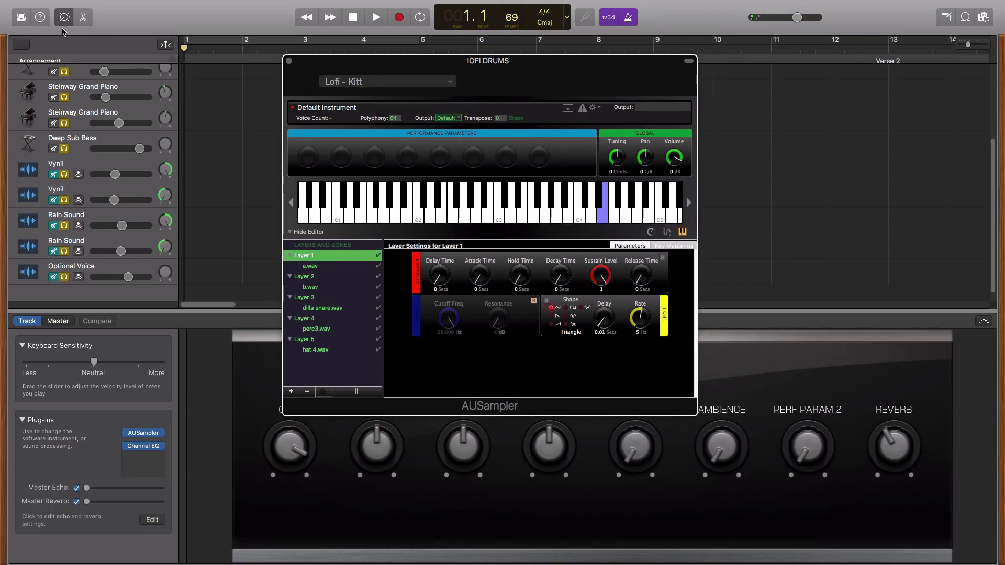
Examine the sampler layers and the EQ curve of the IOFI DRUMS track.
left_click(68, 20)
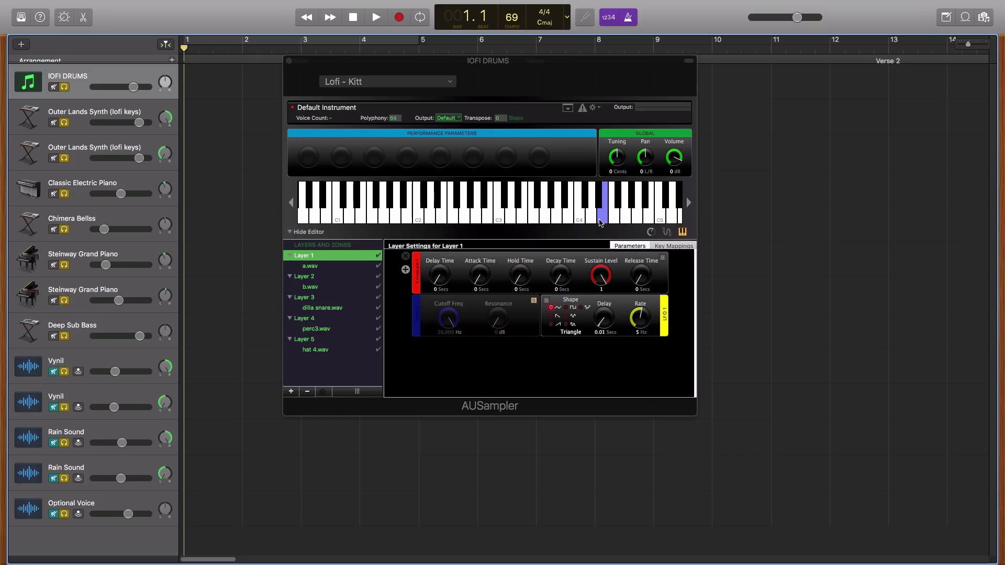
left_click(558, 99)
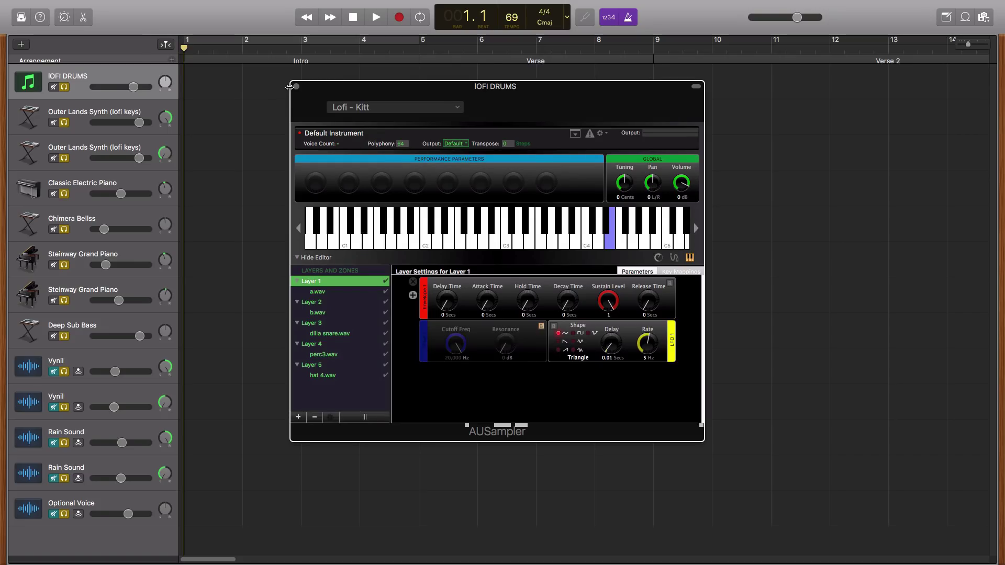
left_click(68, 21)
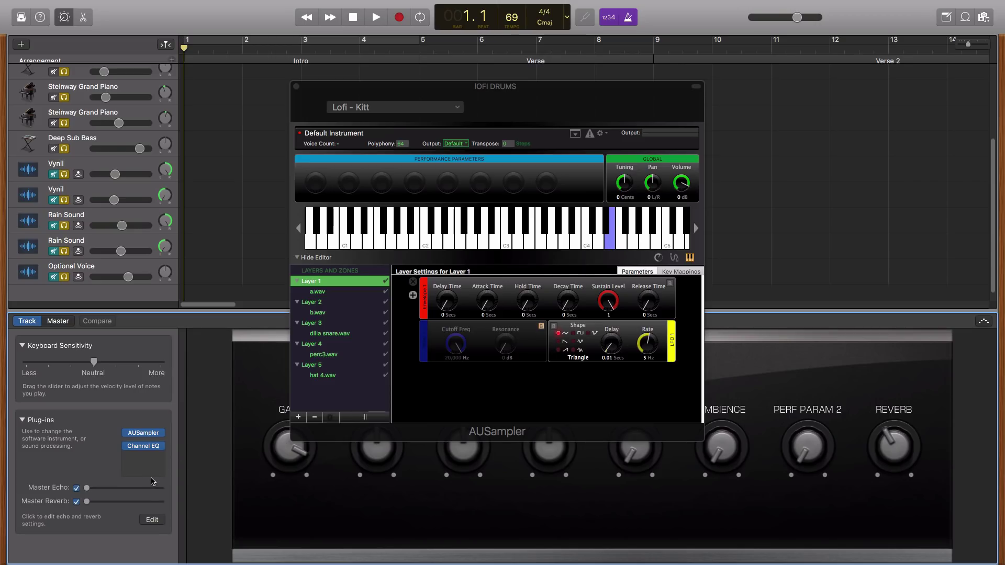
left_click_drag(602, 94, 350, 98)
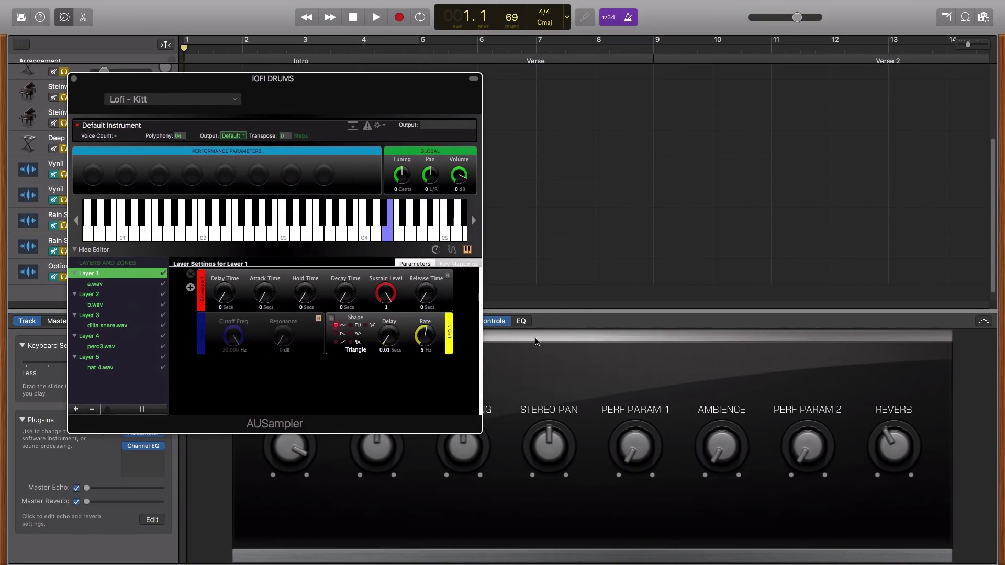
left_click(521, 321)
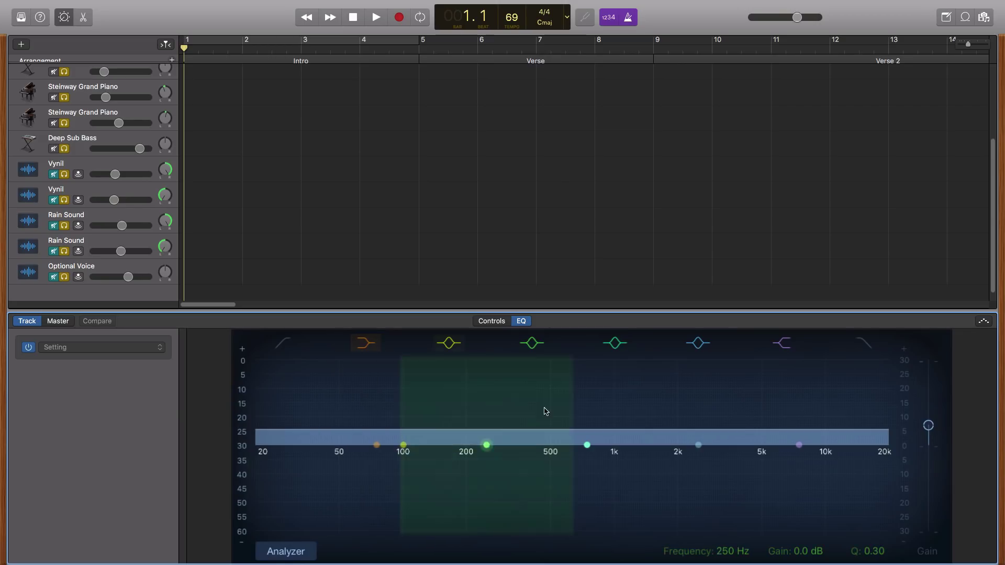
left_click(64, 17)
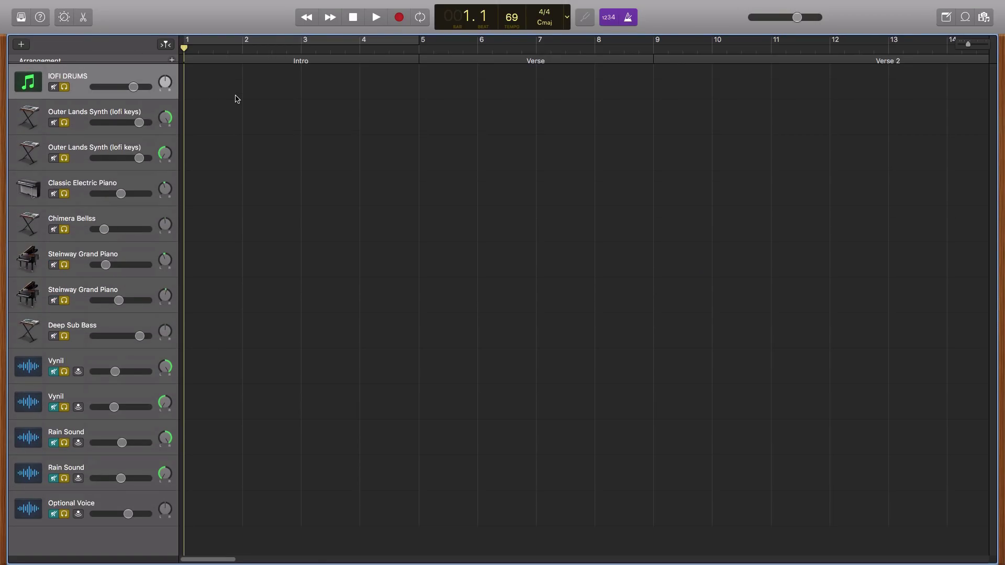
Record a drum pattern on the IOFI DRUMS track across bars 1 to 4.
left_click(393, 20)
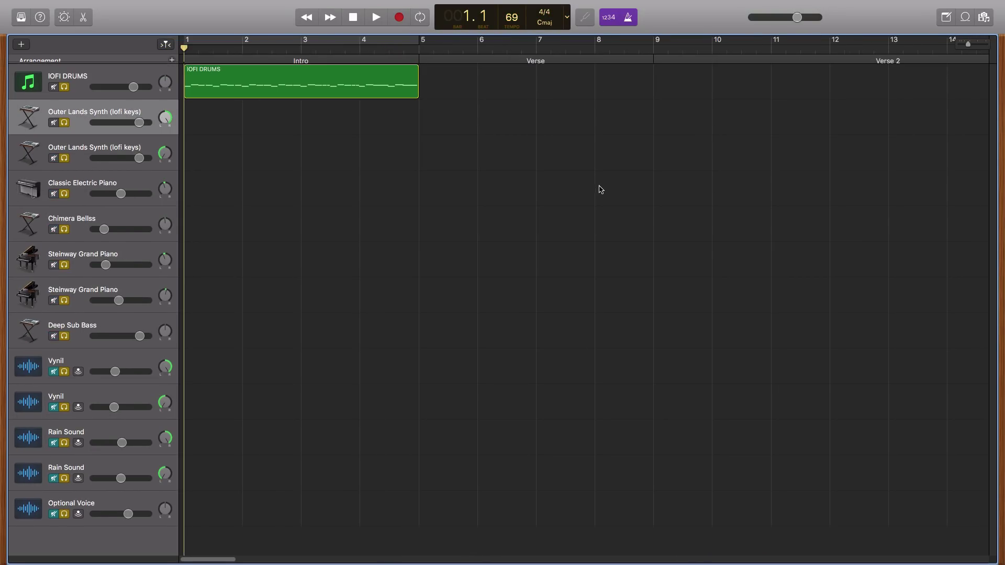
Examine the library patch and plug-ins used by the first Outer Lands Synth (lofi keys) track.
left_click(20, 17)
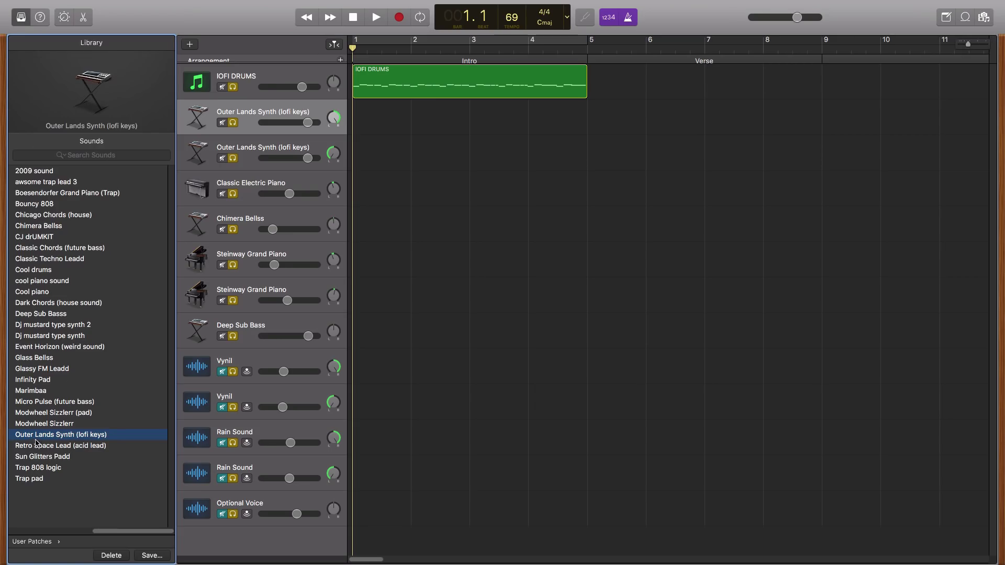
left_click(60, 18)
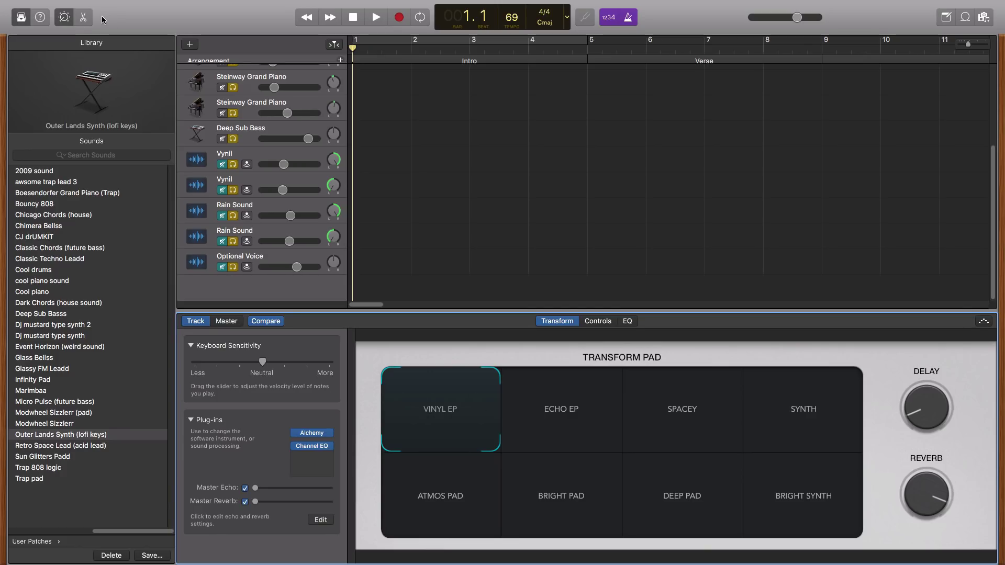
left_click(64, 22)
left_click(21, 19)
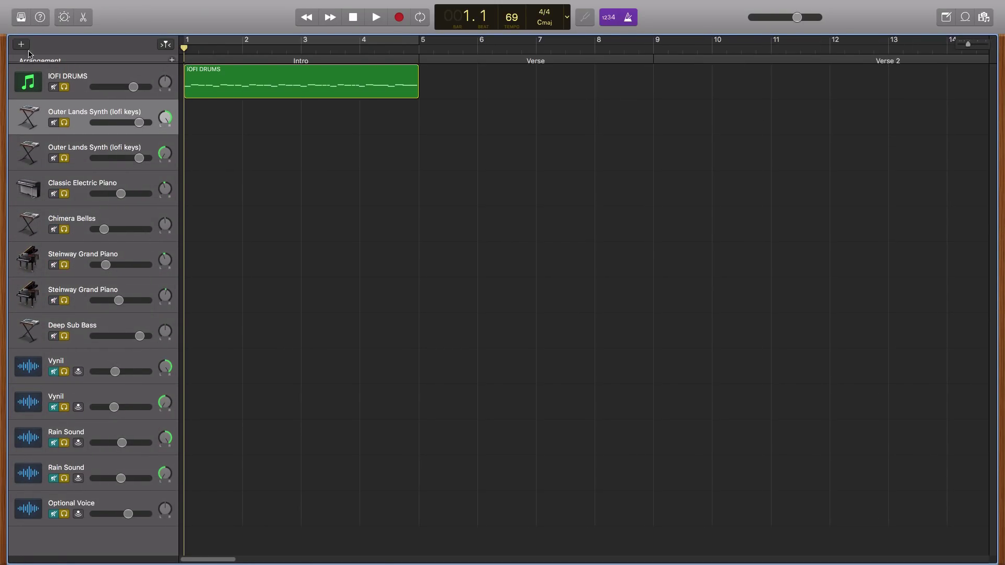
Center the first Outer Lands Synth track's pan and record a chord part on it across bars 1 to 4.
left_click(164, 115)
key("r")
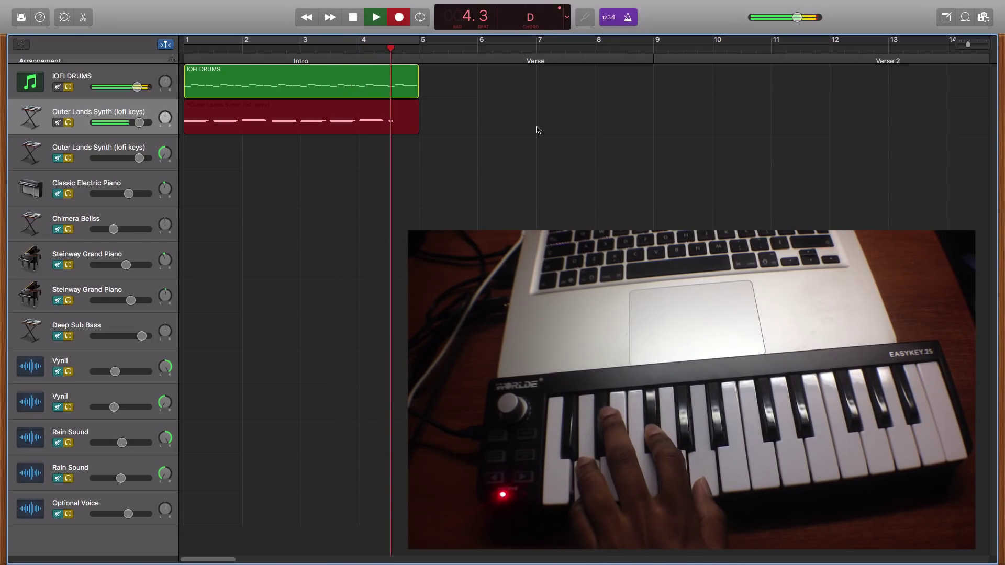
key("space")
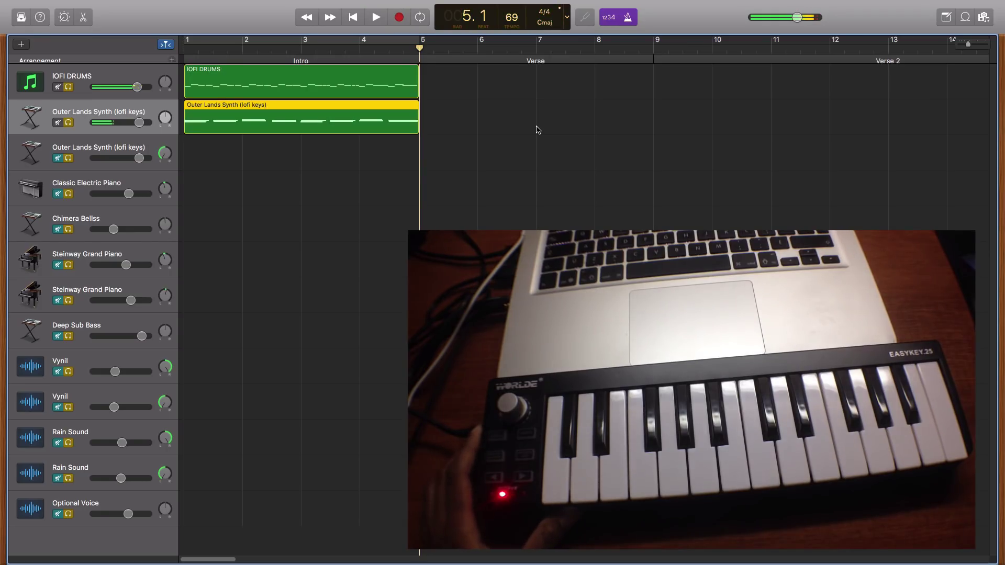
key("Return")
Copy the recorded synth region onto the second Outer Lands Synth track and pan the first synth track to the right.
left_click(232, 114)
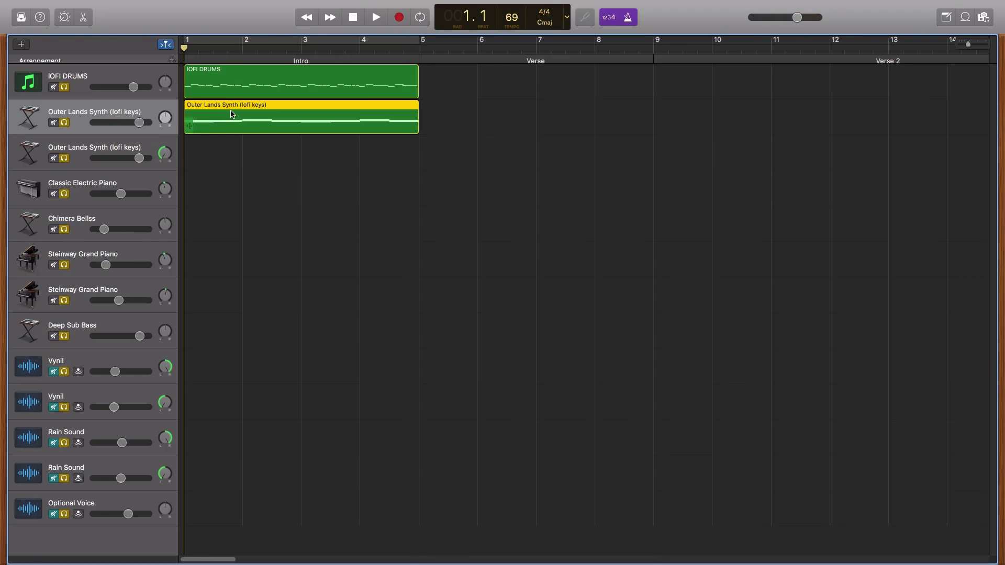
left_click_drag(228, 107, 214, 152)
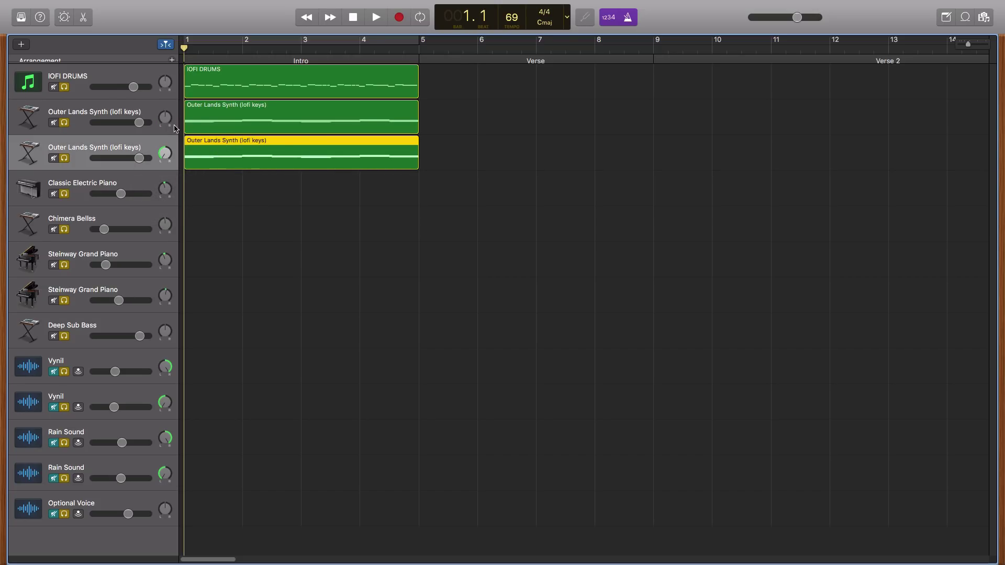
mouse_move(163, 123)
left_mouse_down()
mouse_move(179, 122)
mouse_move(174, 111)
left_mouse_up()
left_click(469, 174)
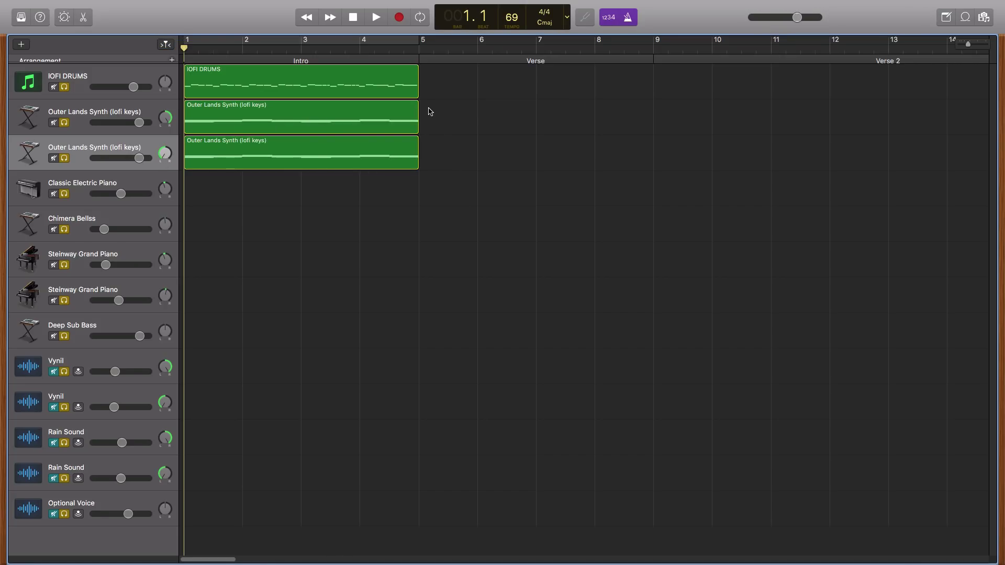
Play back the intro from bar 1 and return the playhead to the start.
left_click(377, 17)
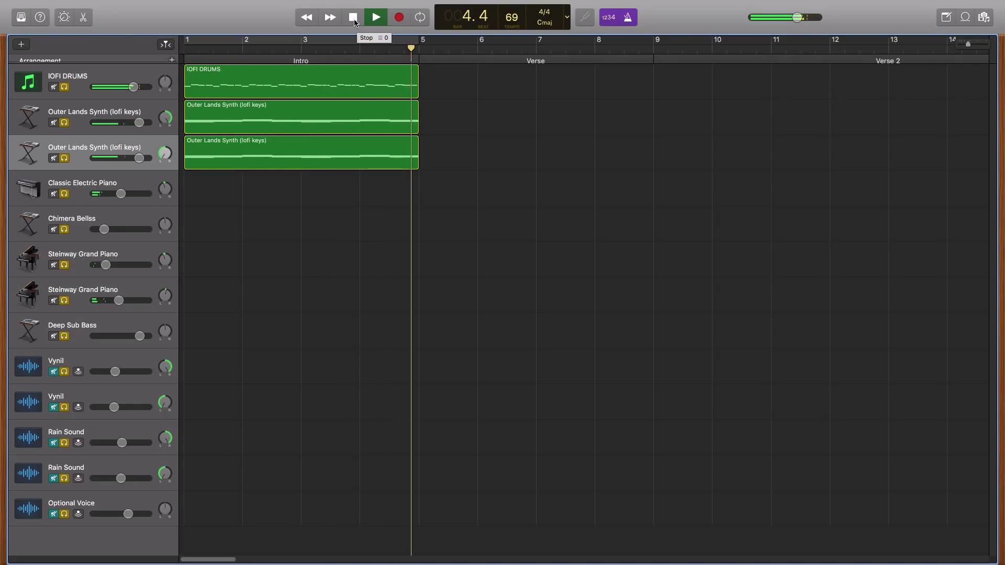
left_click(354, 21)
left_click(354, 21)
Unmute the Classic Electric Piano track and set its volume to -5.2 dB.
key("Down")
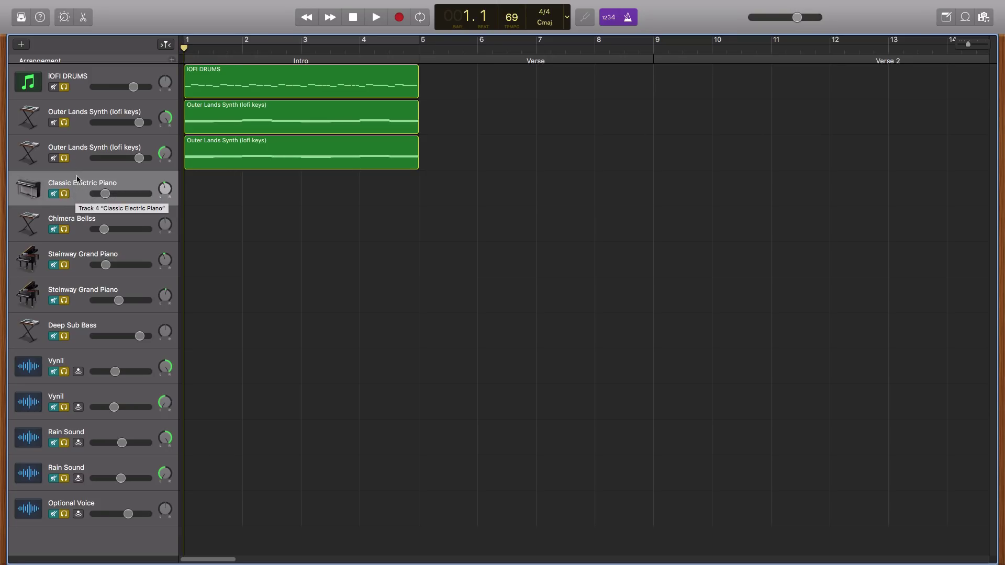
left_click(55, 195)
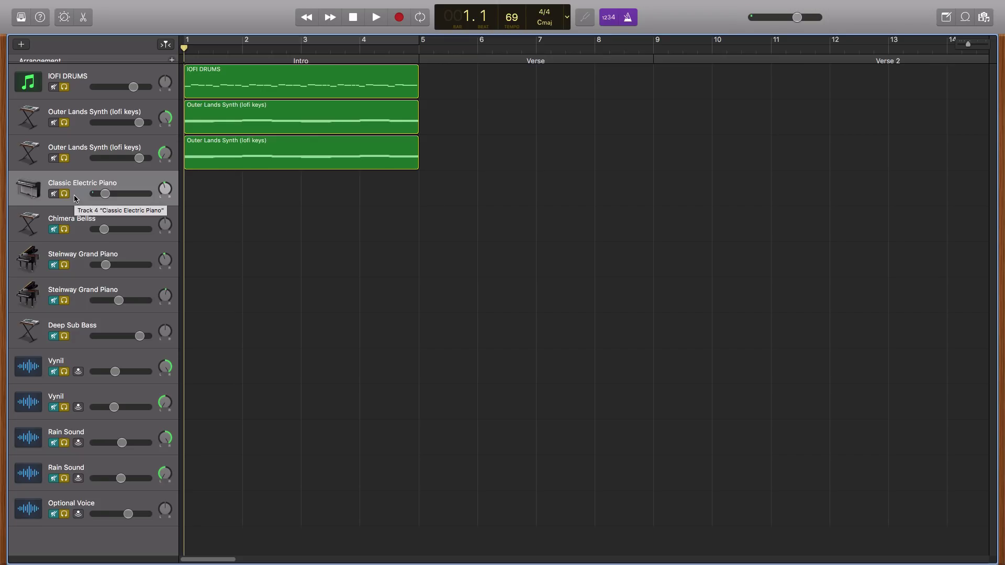
left_click_drag(105, 194, 128, 194)
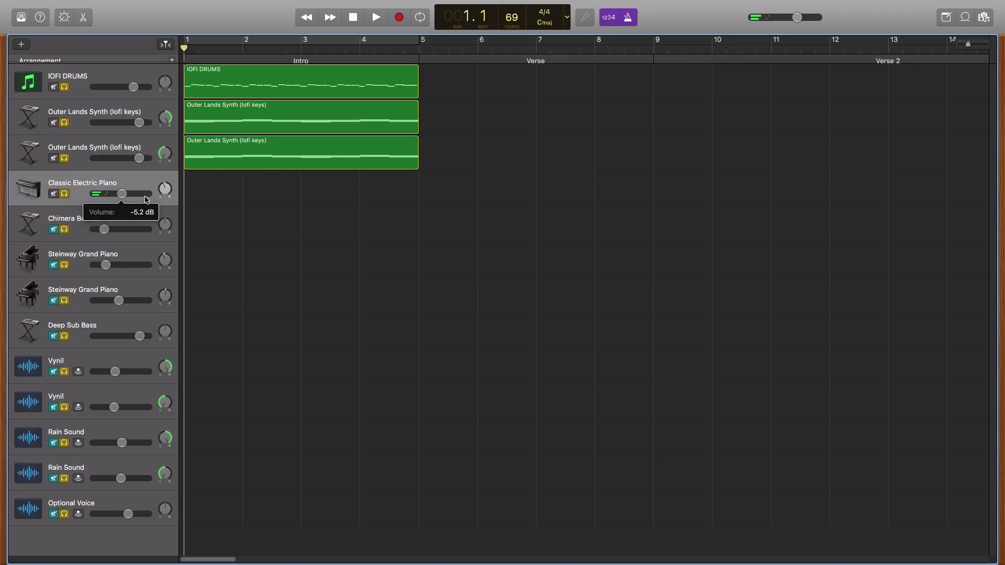
Examine the iZotope Vinyl plug-in settings on the Classic Electric Piano track.
left_click(64, 17)
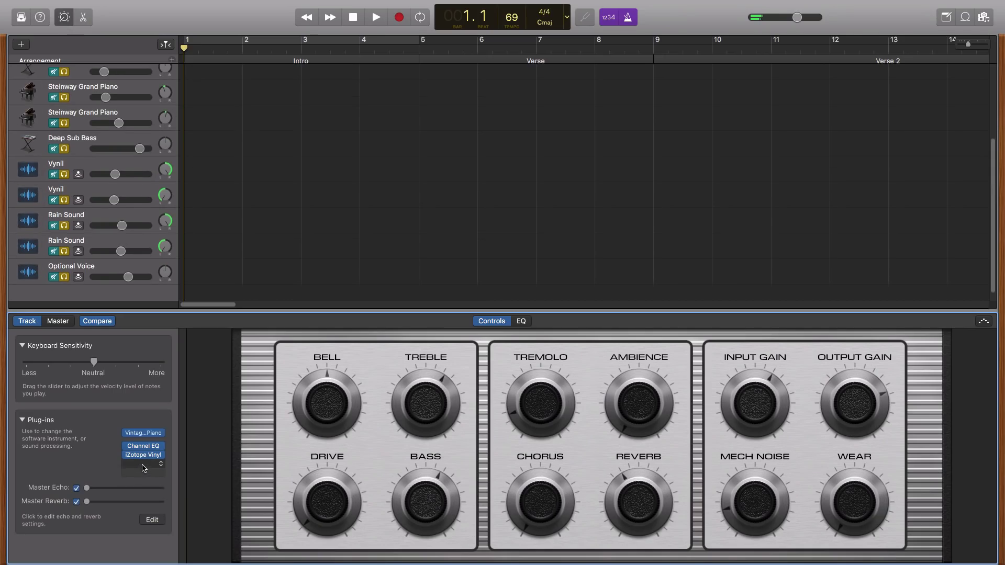
left_click(144, 455)
left_click_drag(610, 152, 591, 119)
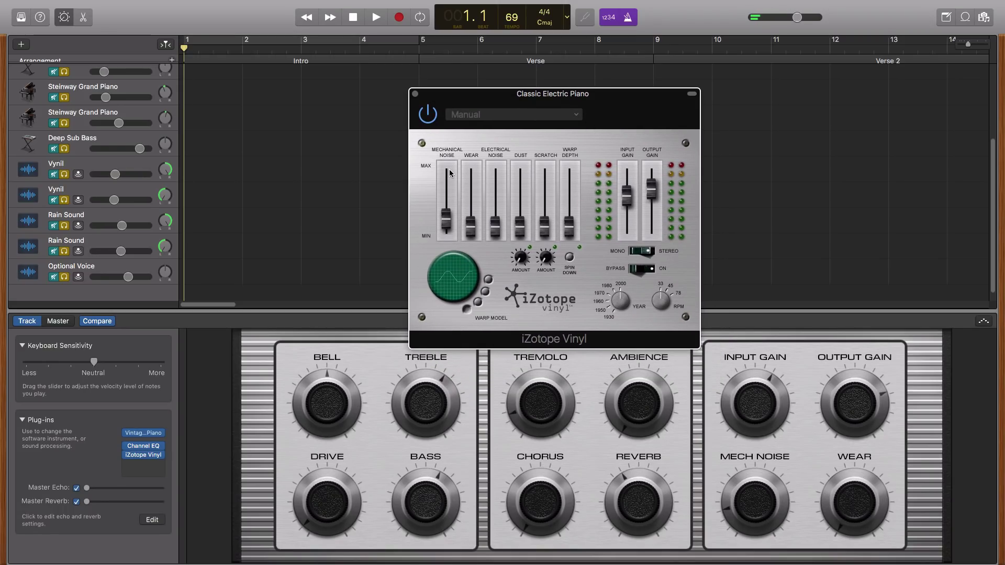
left_click(415, 95)
left_click(64, 17)
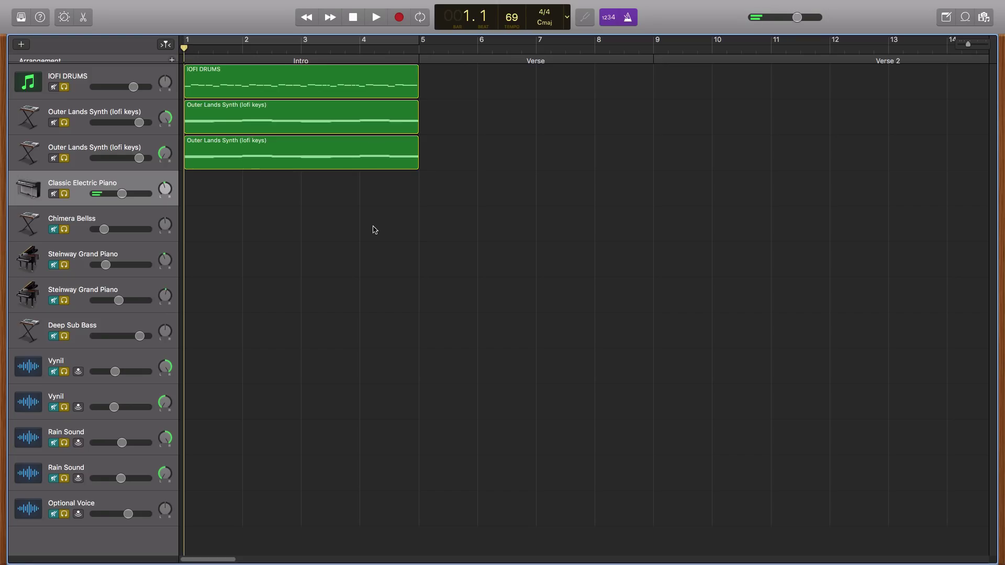
Turn on cycling for bars 1 to 4 and record a part on the Classic Electric Piano track.
key("c")
left_click(399, 16)
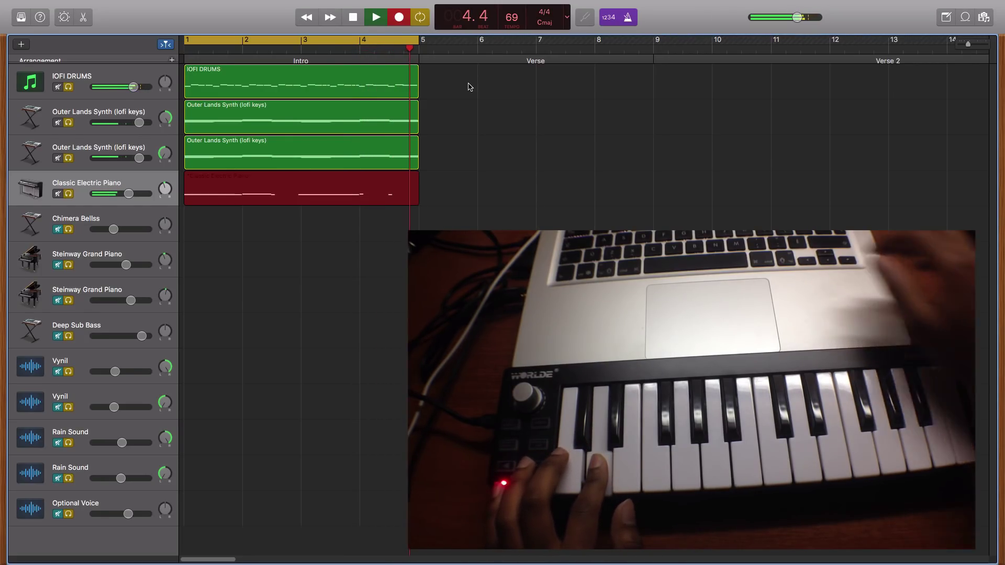
key("space")
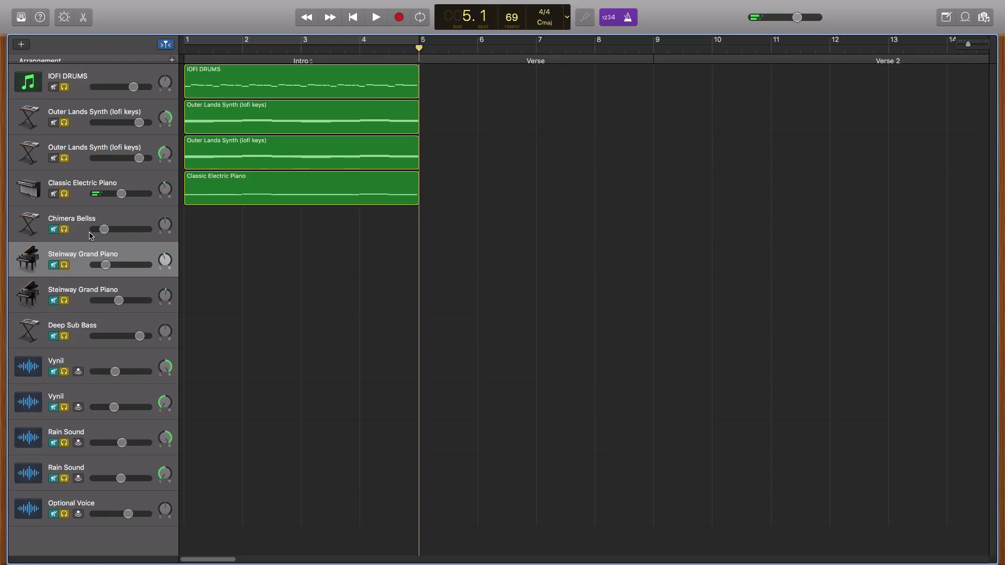
Record a bell melody on the Chimera Bellss track starting at bar 3.
left_click(71, 220)
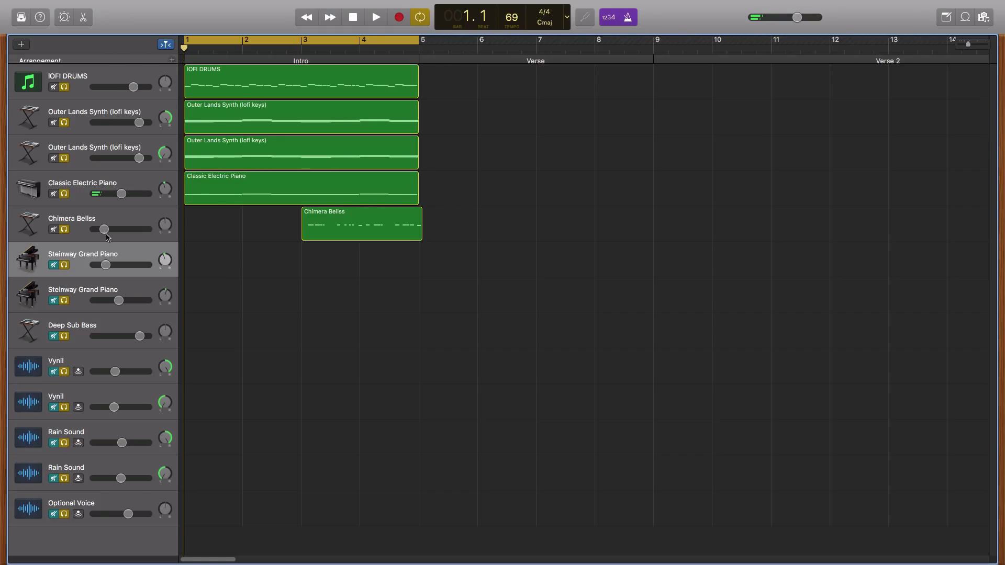
Examine the iZotope Vinyl and Tape Delay settings on the first Steinway Grand Piano track.
left_click(64, 17)
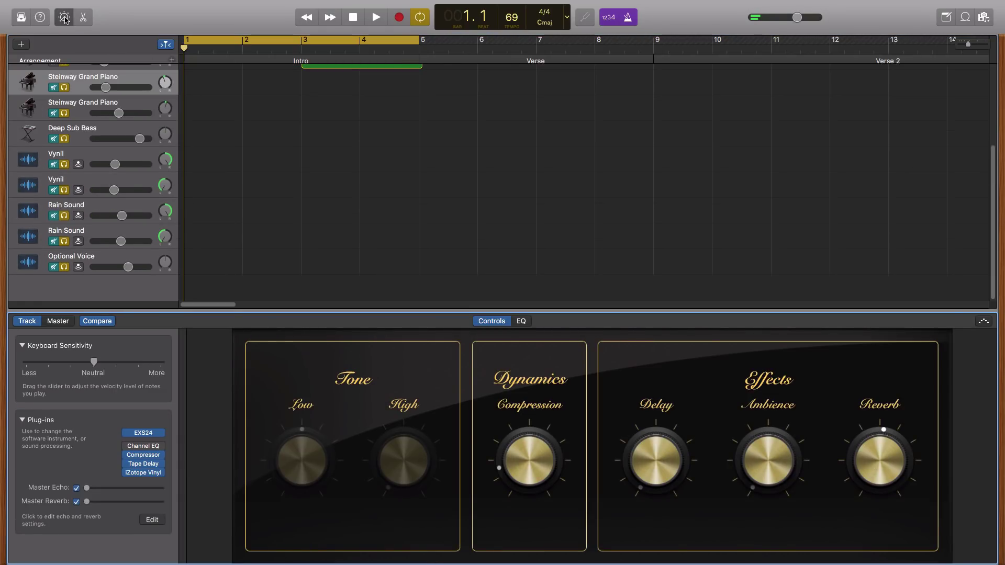
left_click(149, 473)
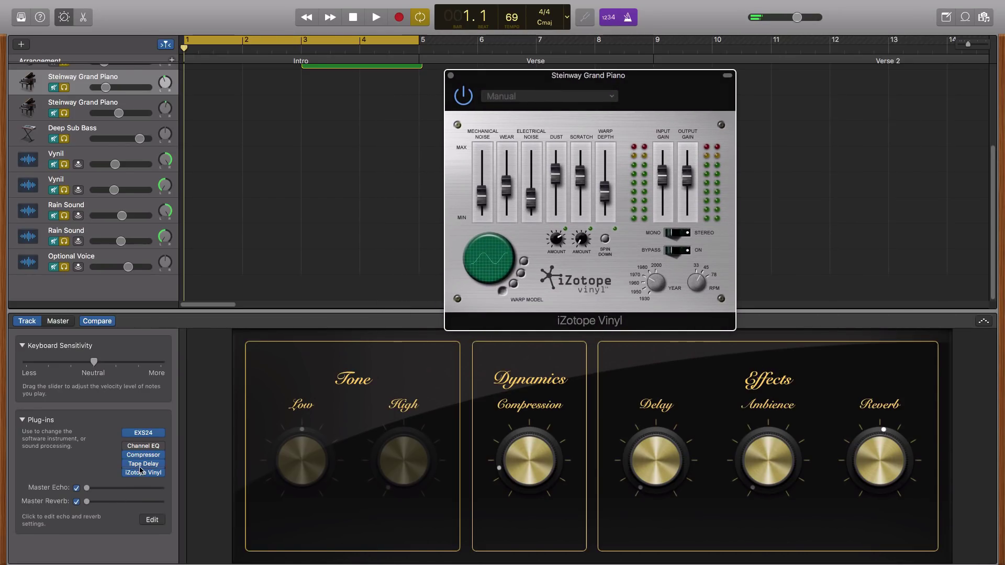
left_click_drag(663, 107, 660, 136)
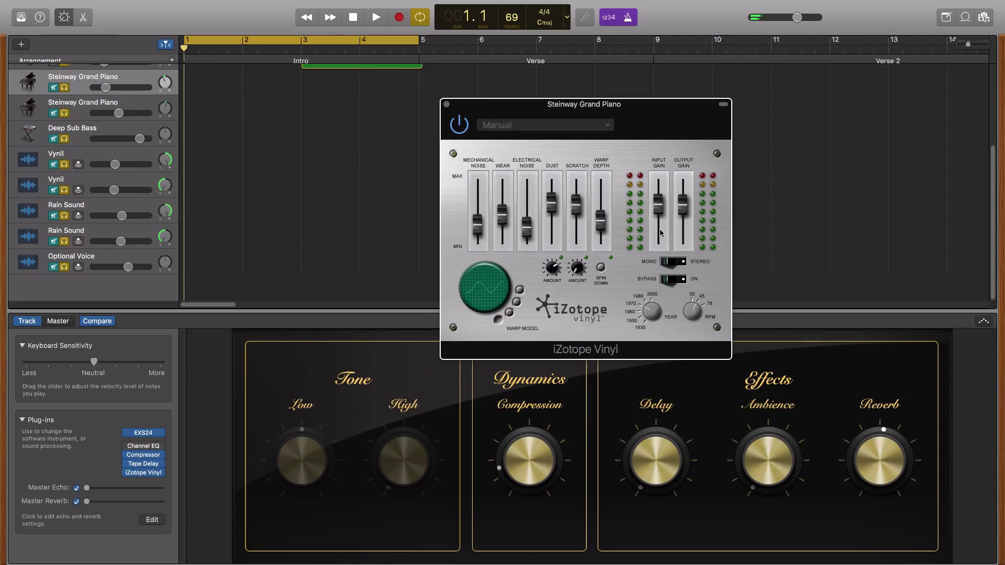
scroll(243, 199, "up", 5)
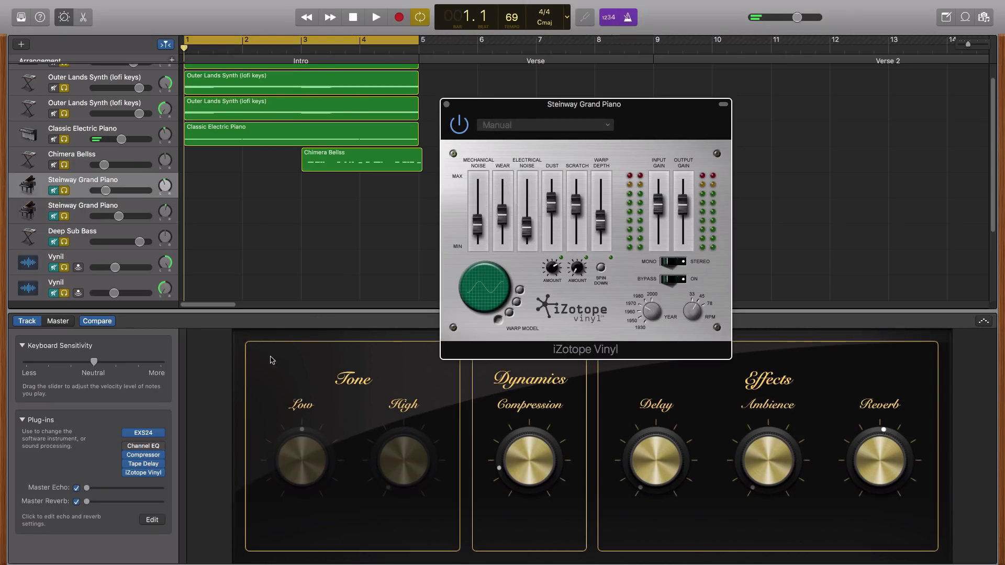
left_click(147, 465)
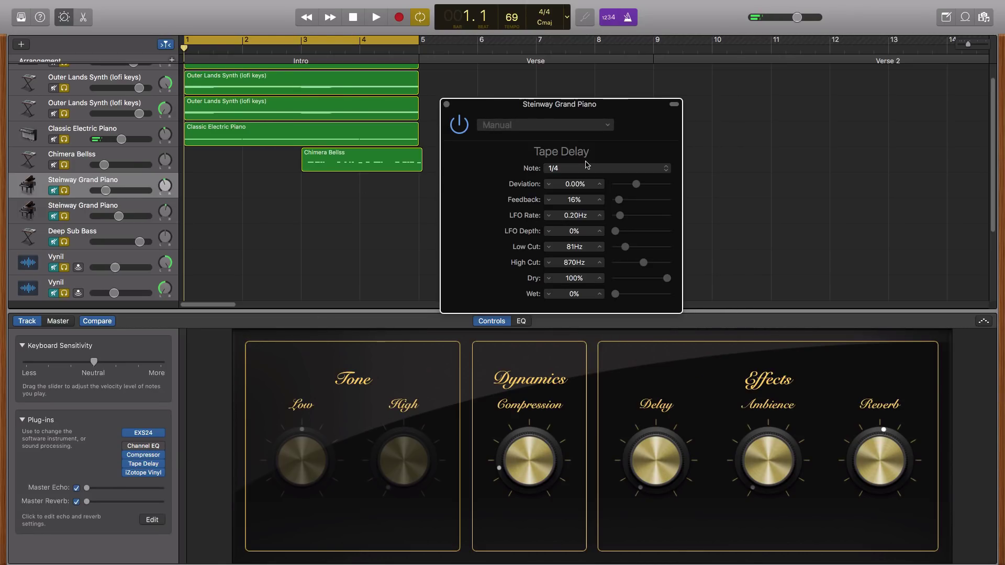
left_click(607, 124)
left_click(637, 120)
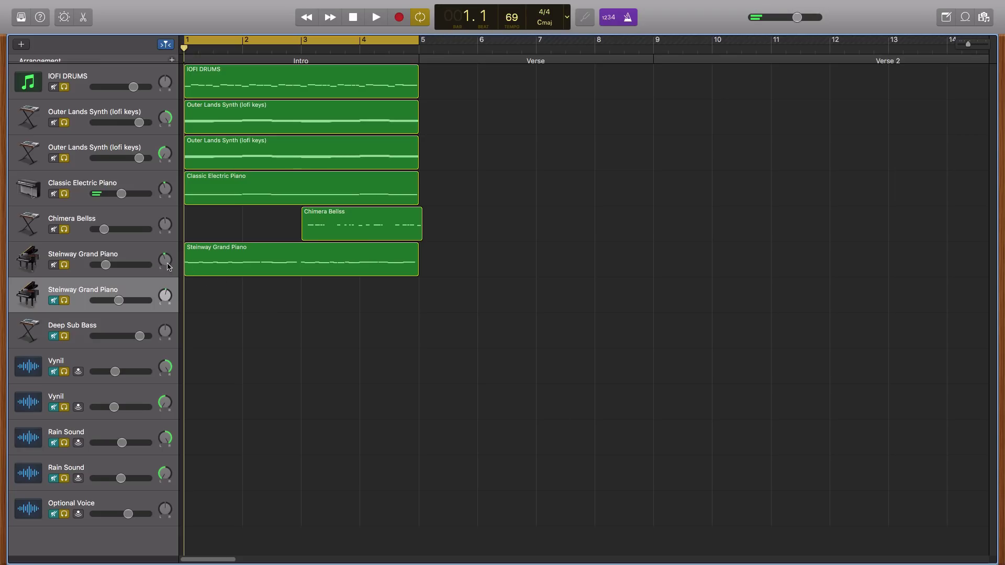
Record a piano melody over bars 1 to 4 on the second Steinway Grand Piano track.
left_click(125, 253)
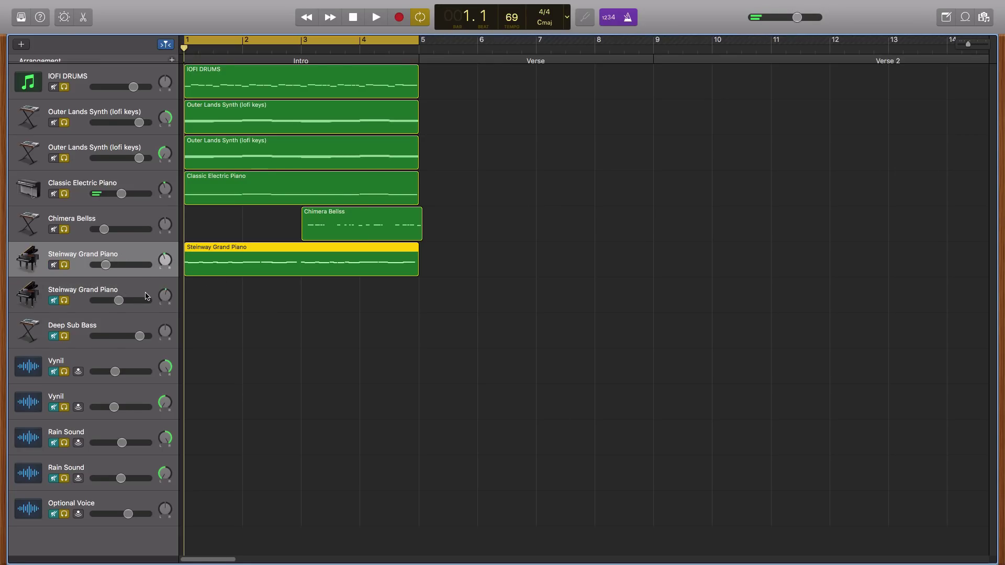
left_click(170, 304)
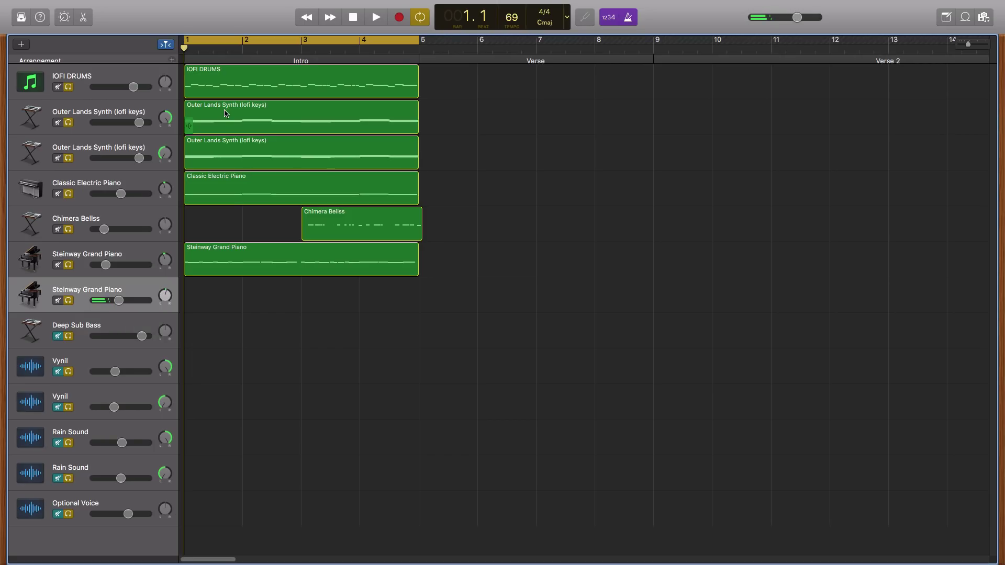
key("r")
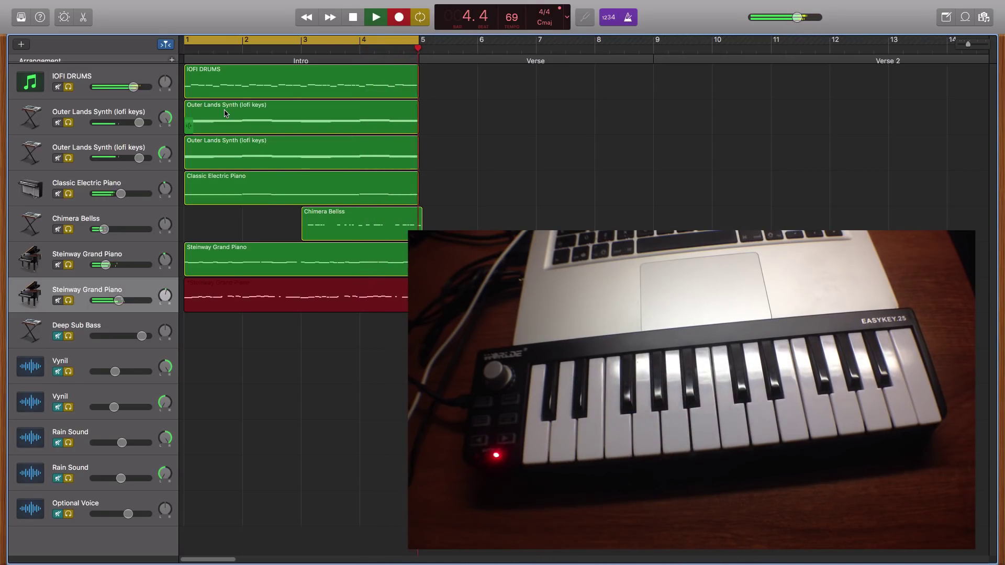
key("space")
Examine the iZotope Vinyl plug-in settings on the second Steinway Grand Piano track.
left_click(66, 13)
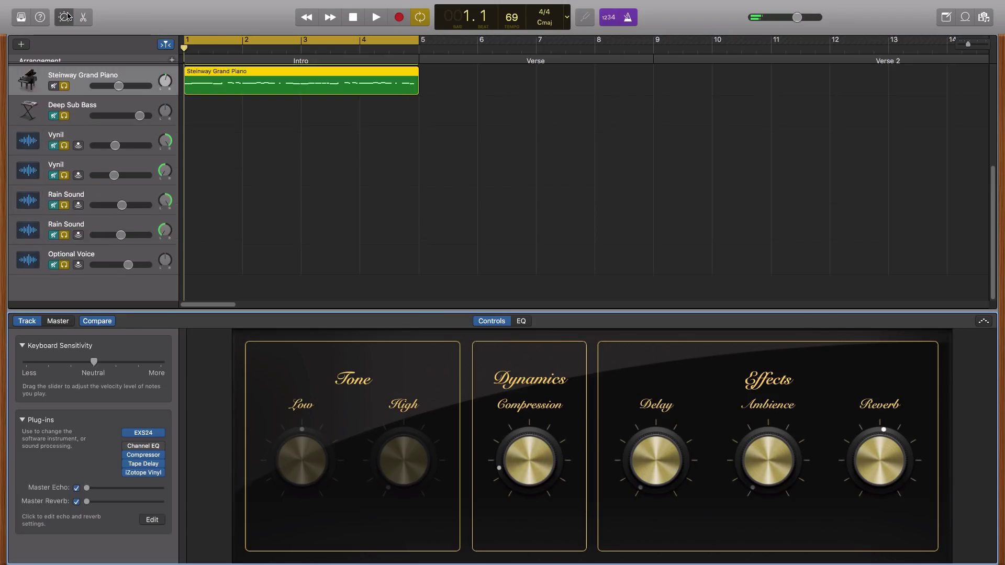
left_click(143, 473)
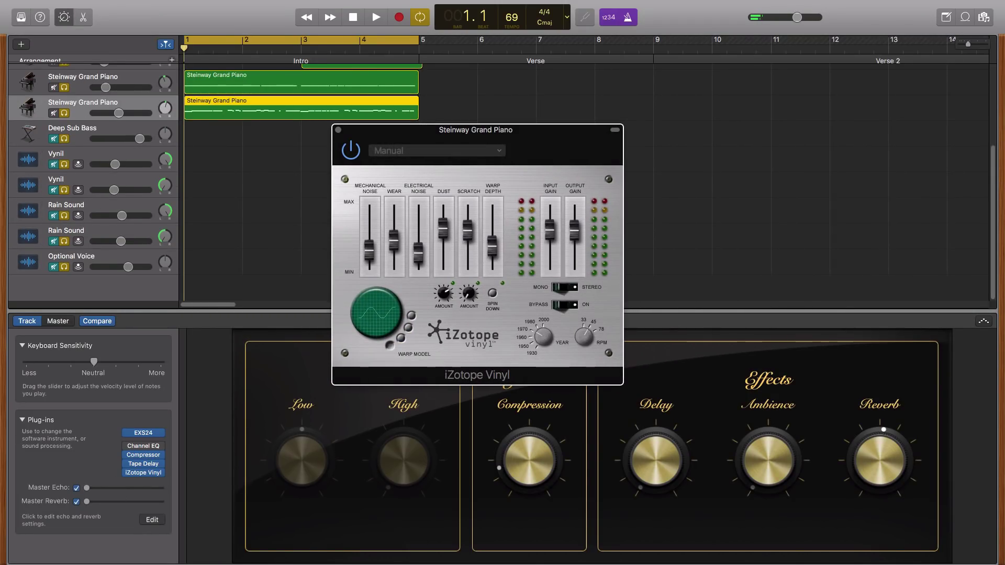
scroll(255, 244, "up", 5)
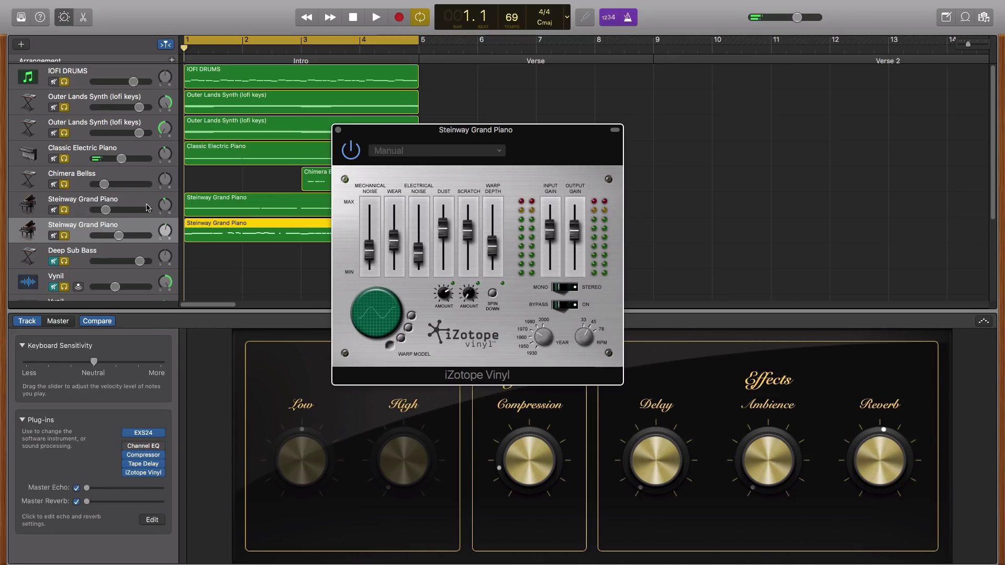
left_click(338, 131)
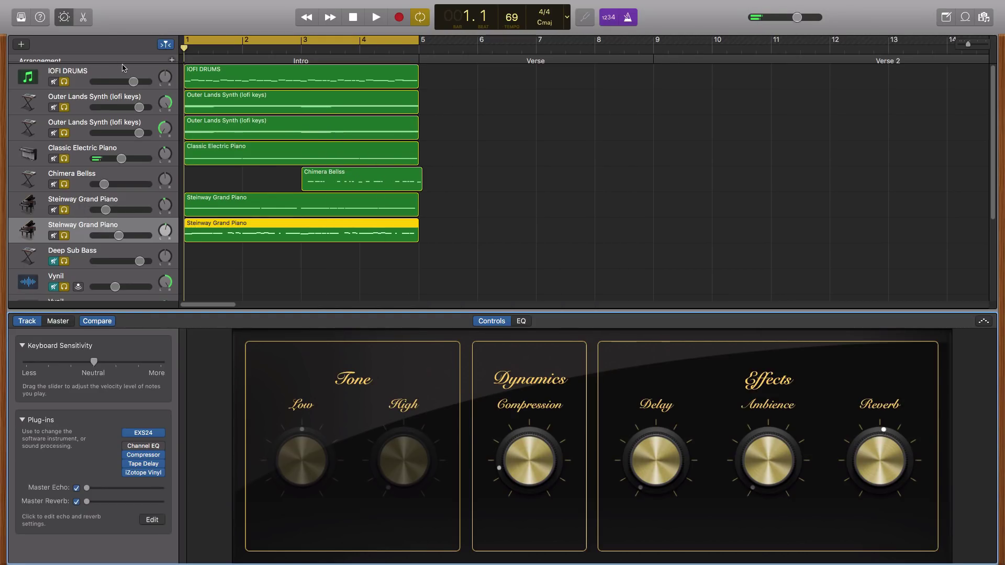
left_click(64, 17)
Record a bass line over bars 1 to 4 on the Deep Sub Bass track.
left_click(81, 319)
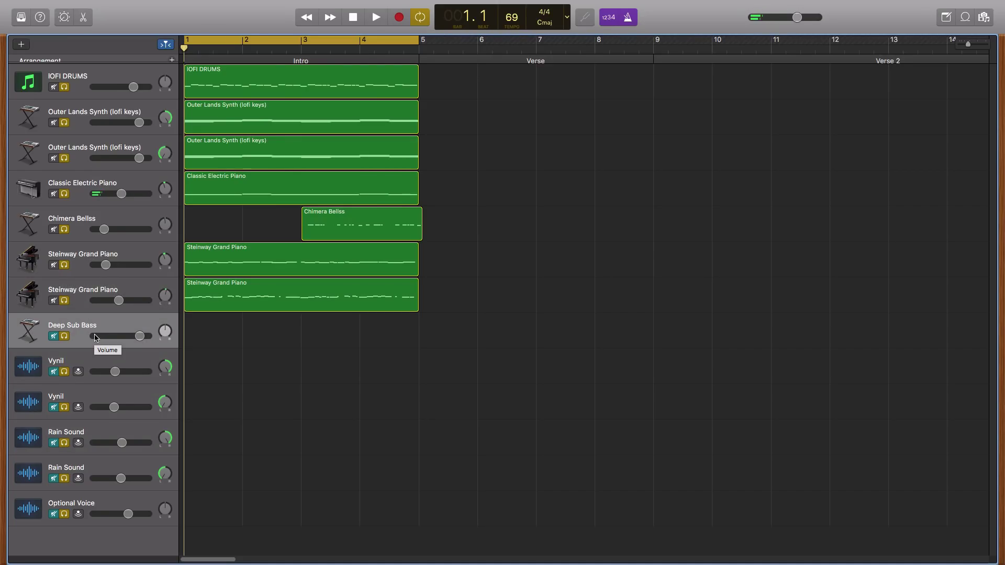
key("c")
left_click(398, 18)
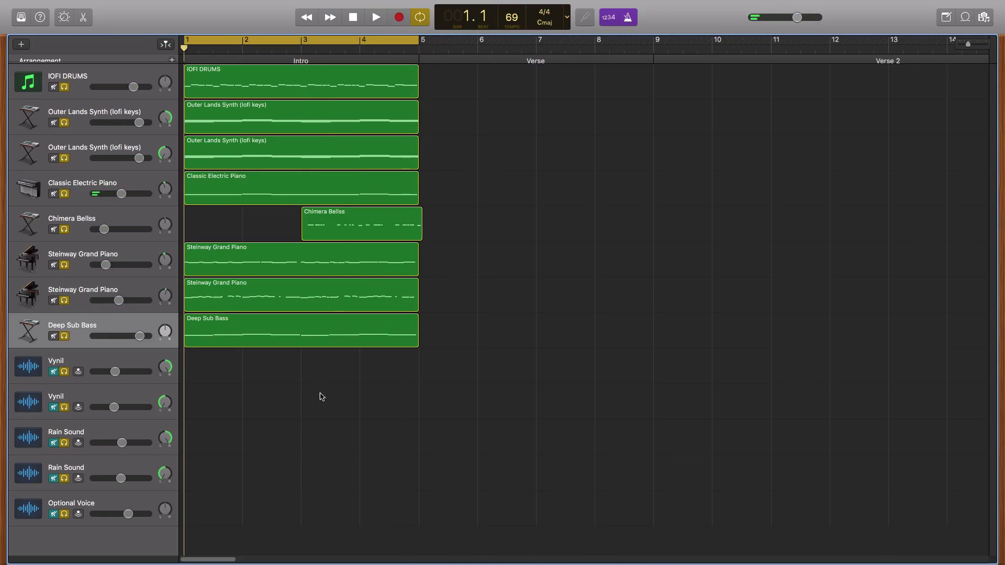
Check the vinyl sound effect video in the browser and paste the Noise Lofi region at bar 1 of the first Vynil track.
left_click(106, 381)
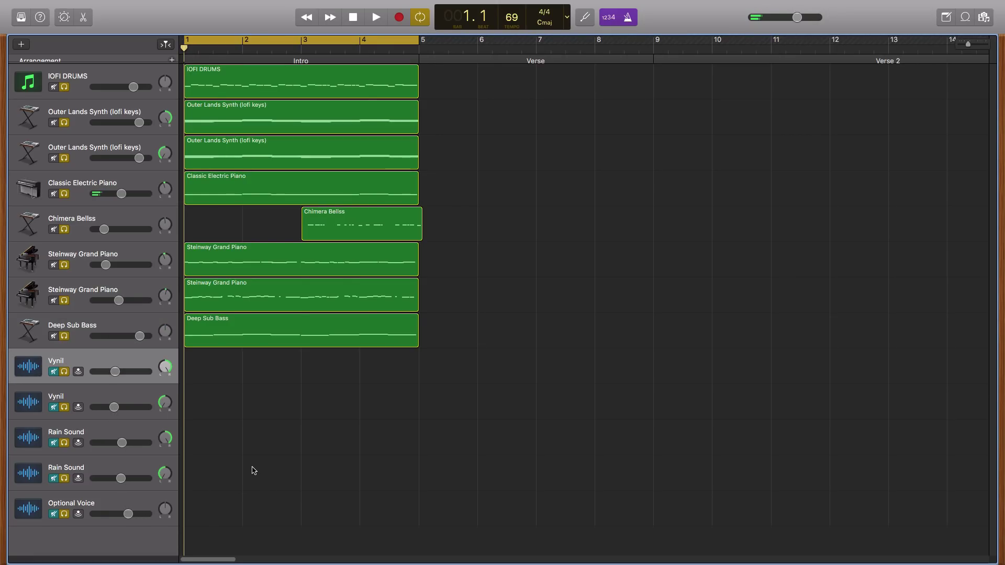
left_click(54, 194)
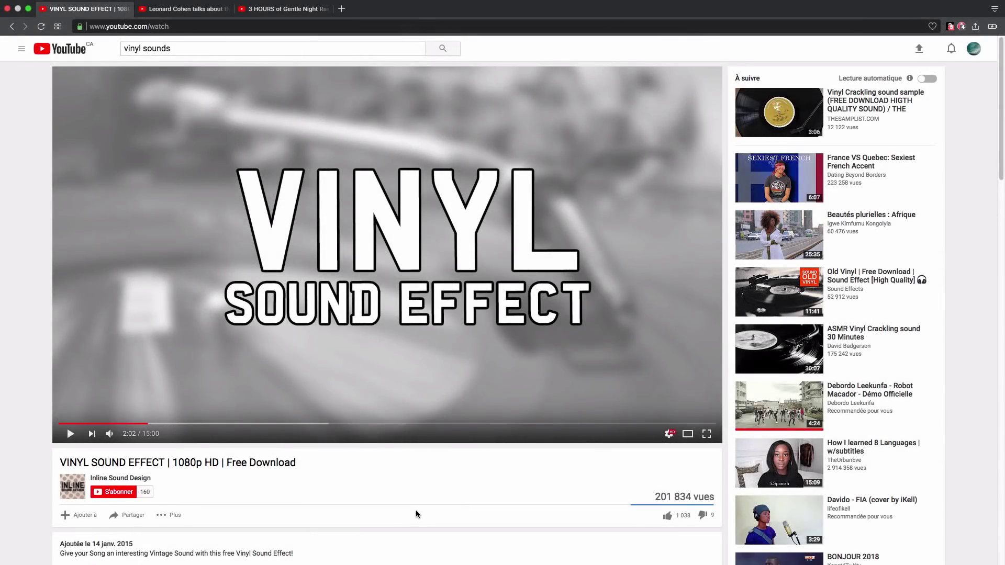
mouse_move(279, 338)
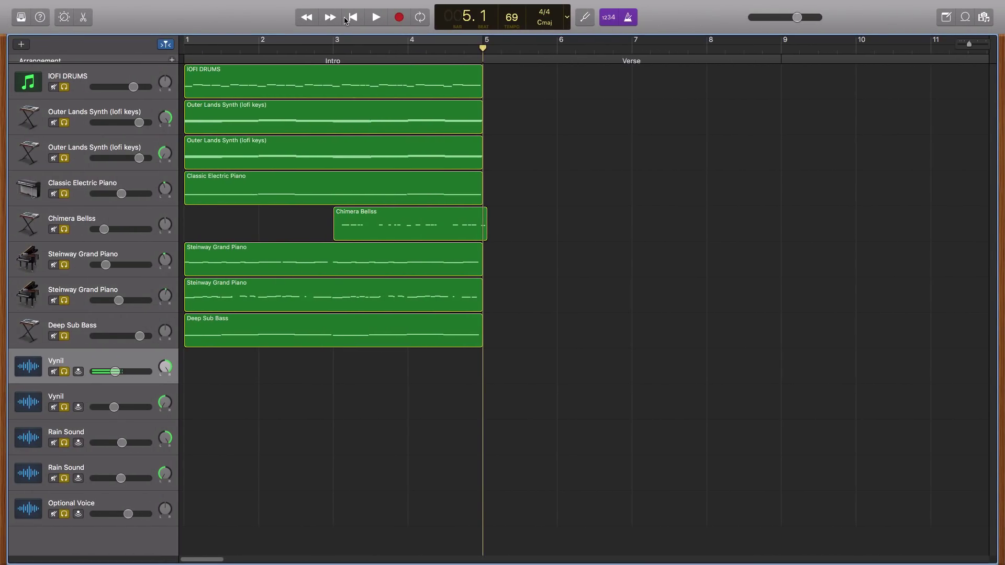
left_click(346, 19)
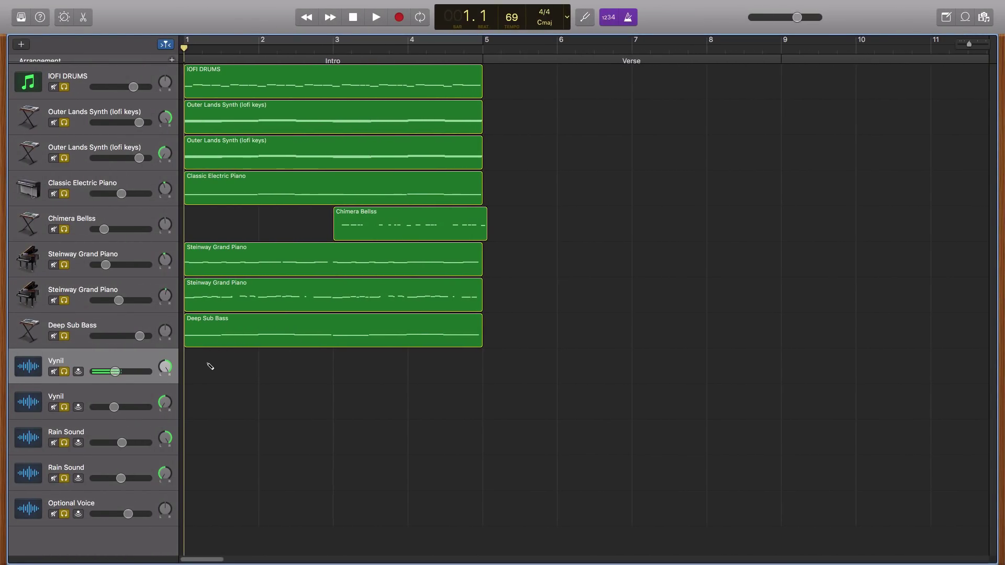
key("super+v")
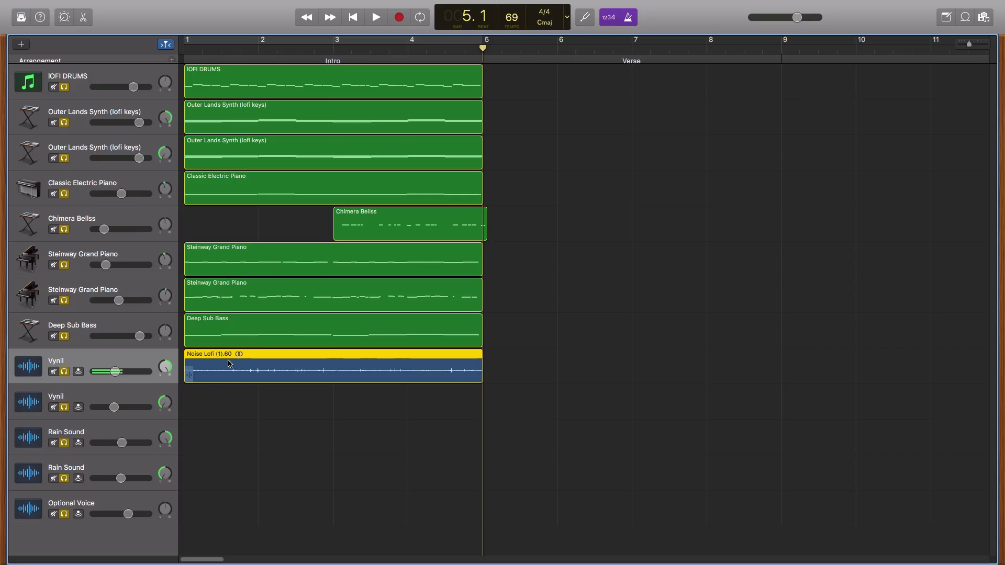
Copy the Noise Lofi region onto the second Vynil track, aligned at bar 1.
left_click(236, 412)
left_click(227, 363)
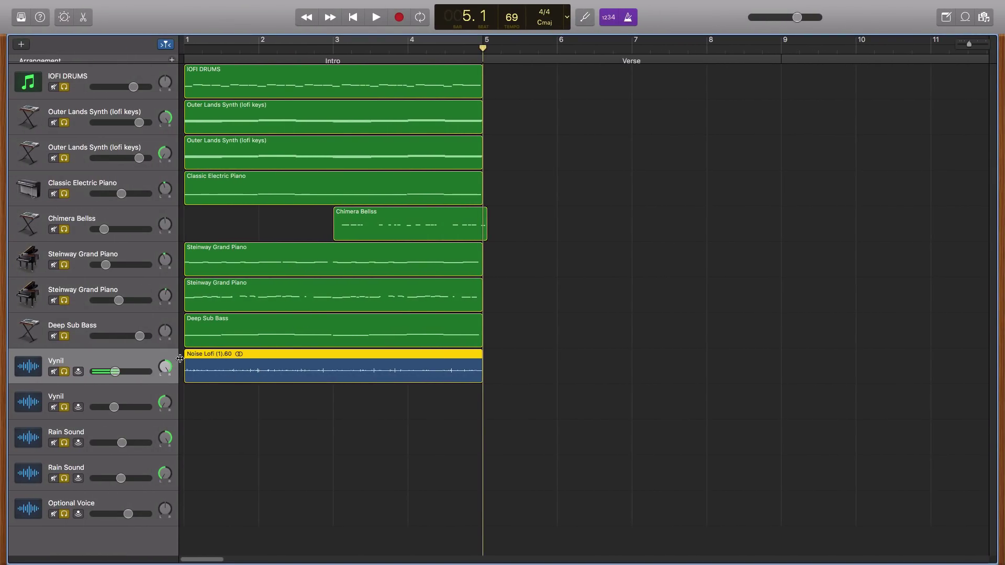
left_click_drag(204, 361, 205, 396)
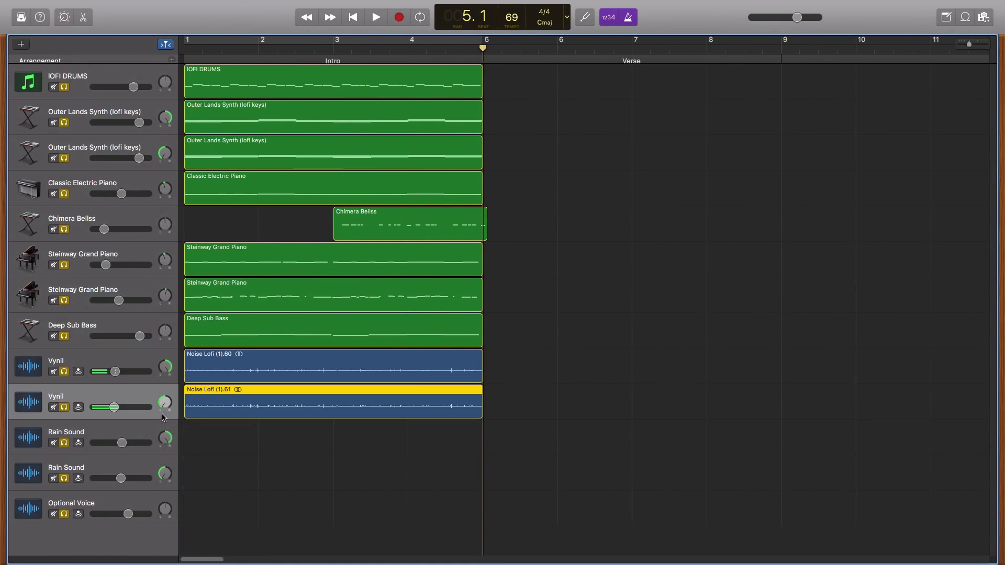
Play the beat from bar 1 to hear the layered vinyl noise.
left_click(353, 18)
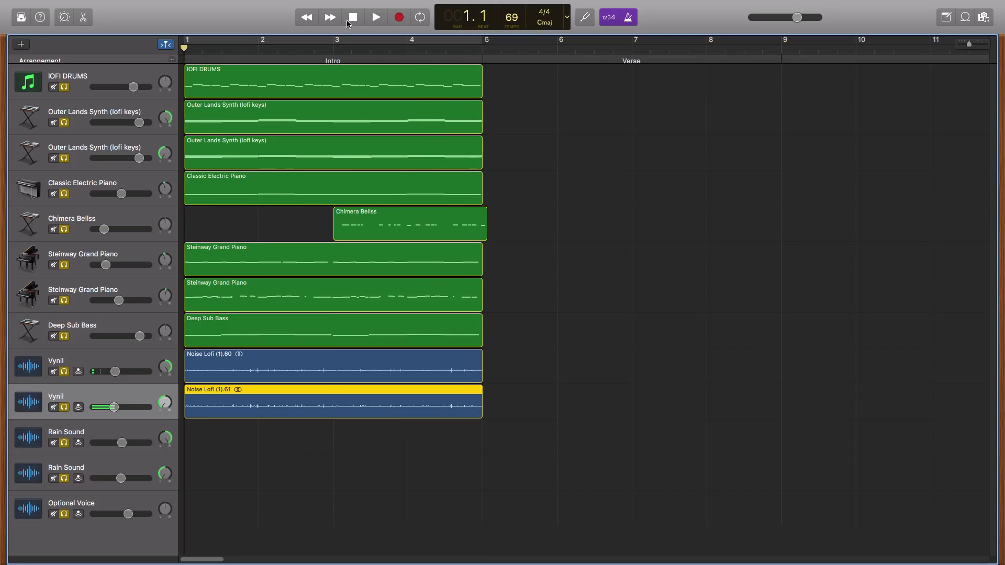
left_click(376, 19)
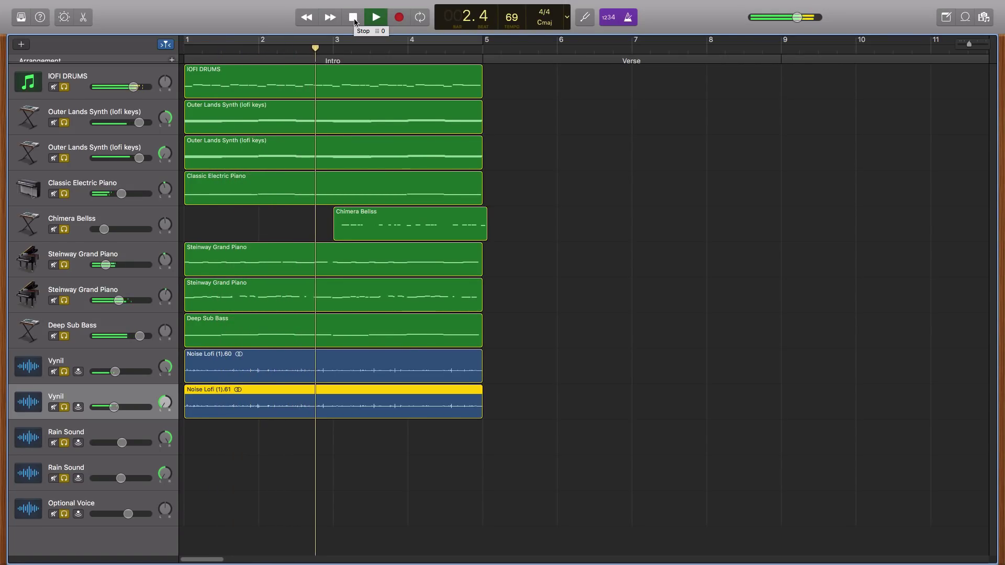
left_click(354, 18)
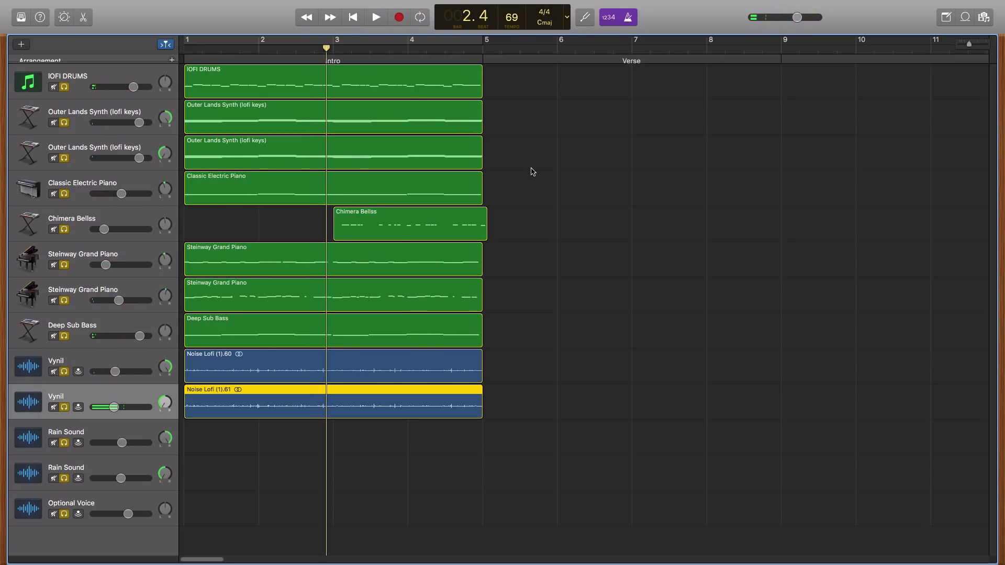
Switch to the browser and show the gentle night rain sound video.
key("ctrl+Right")
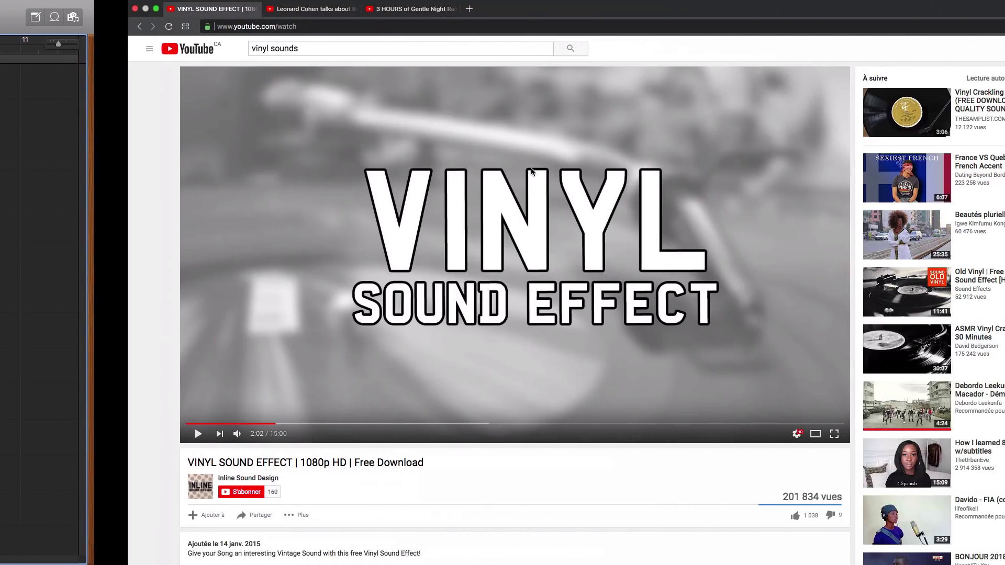
left_click(267, 8)
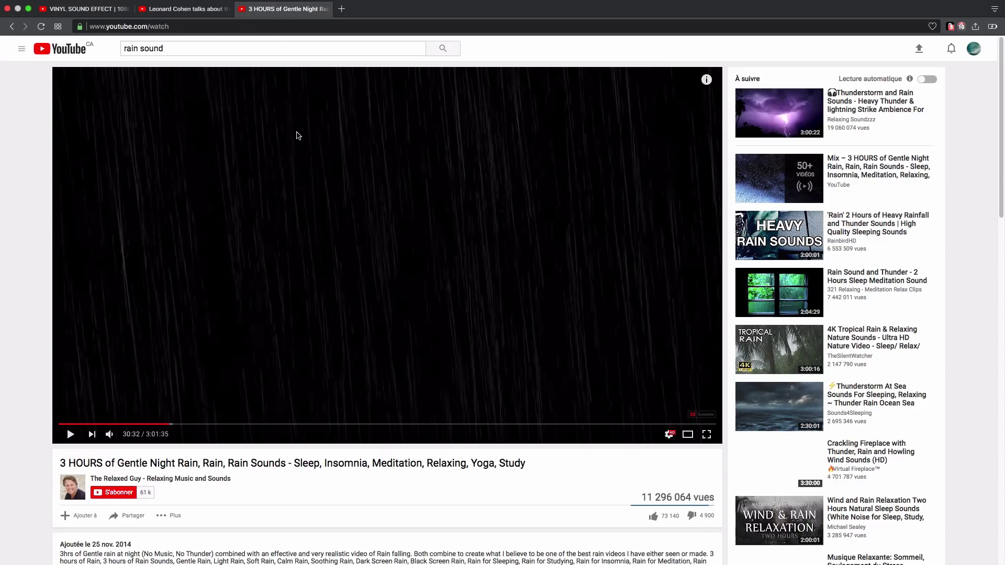
Paste the noise region at bar 1 of the first Rain Sound track and copy it onto the second one.
left_click(173, 387)
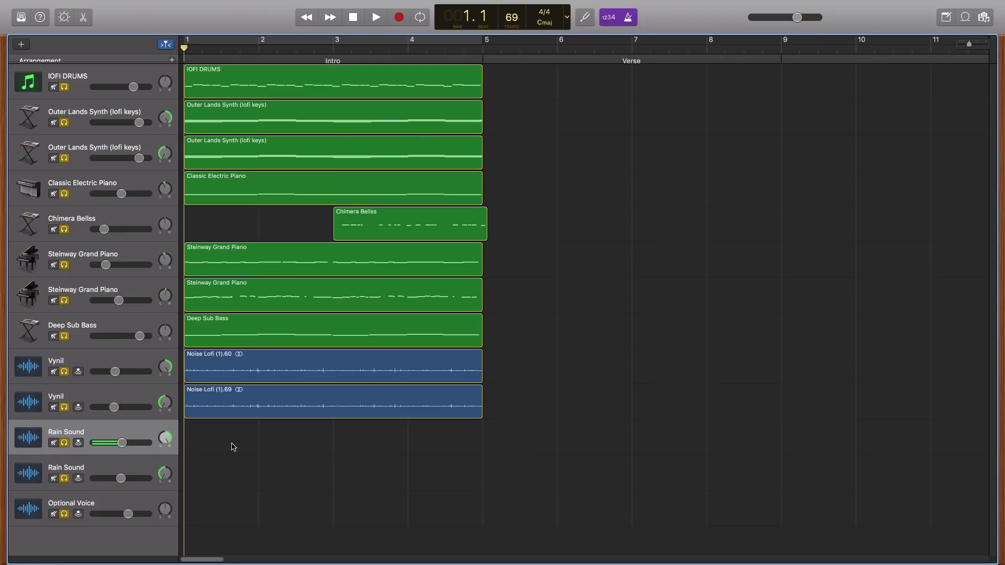
key("super+v")
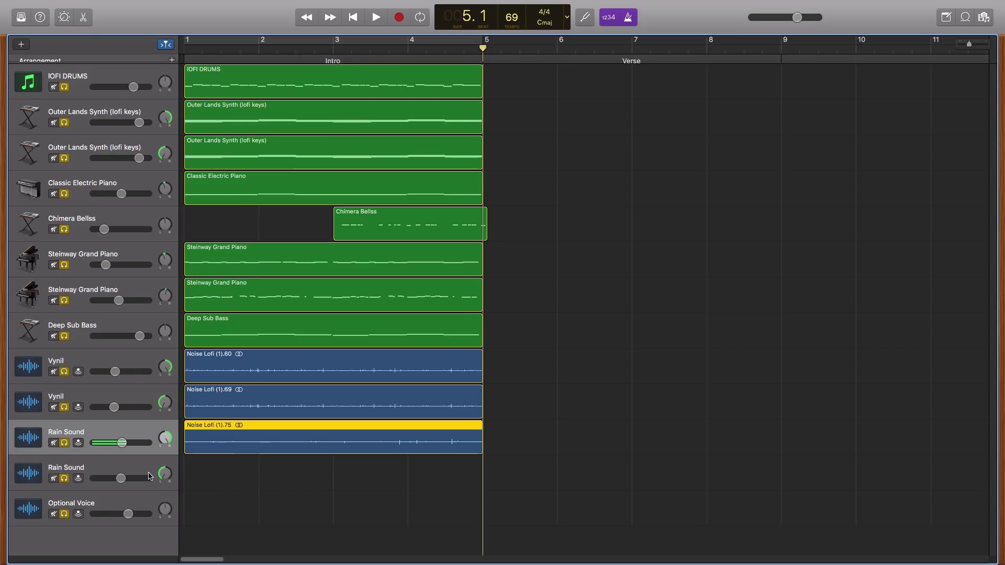
left_click_drag(216, 430, 218, 471)
Play the beat from bar 1 to hear the rain layers, and return the playhead to the start.
left_click(356, 19)
left_click(375, 20)
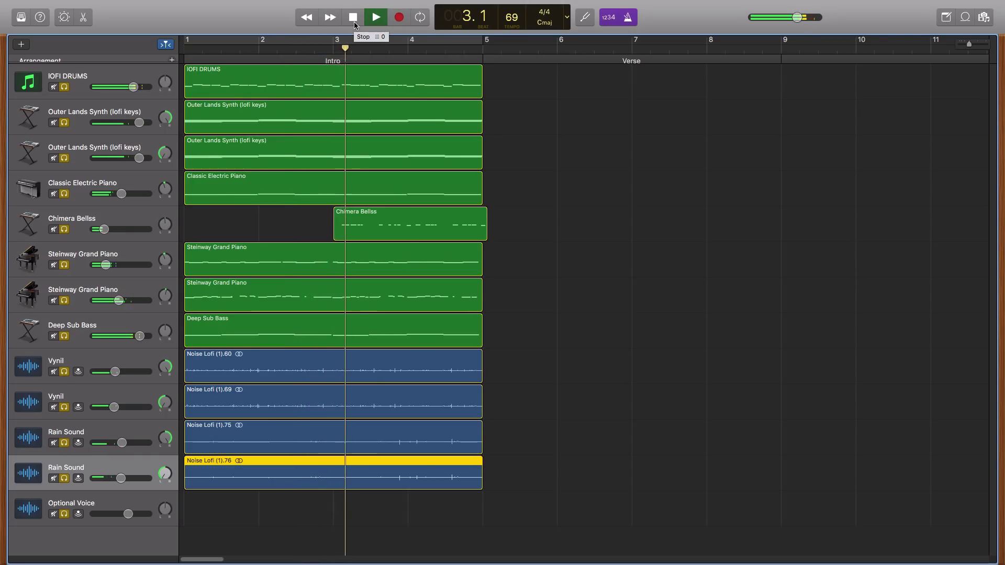
left_click(354, 21)
left_click(354, 21)
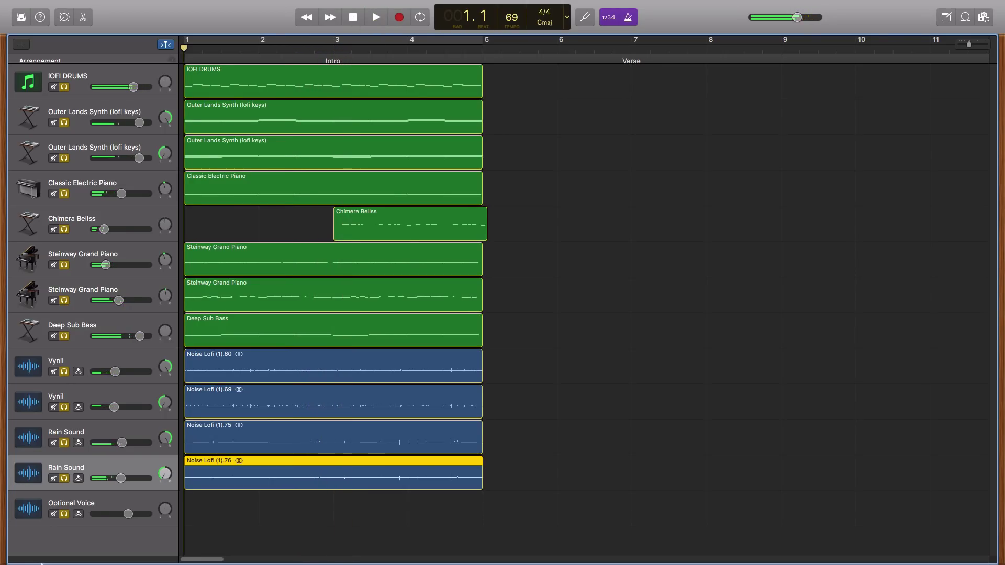
Select the Optional Voice track and show the 1966 Leonard Cohen CBC interview video in the browser.
left_click(191, 515)
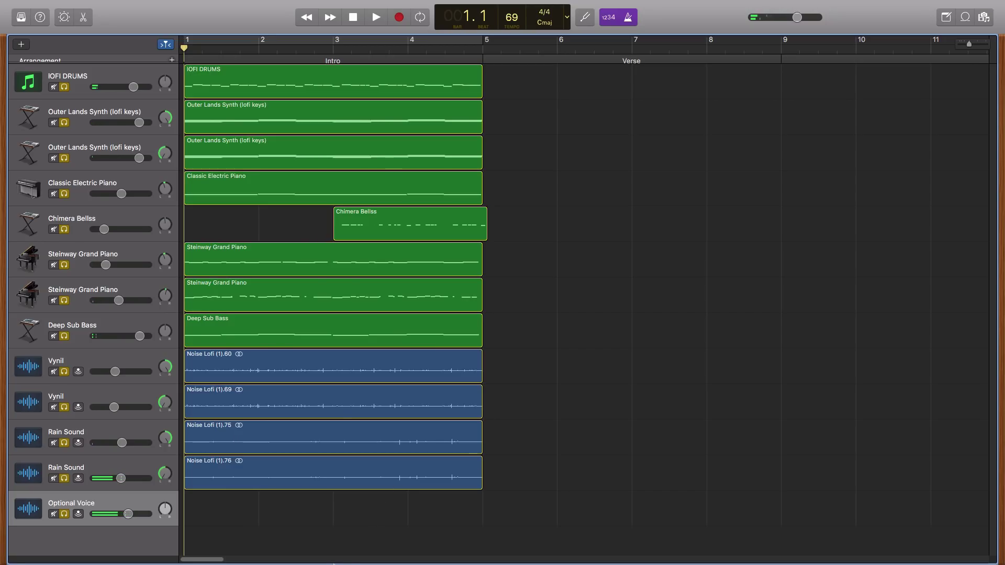
key("ctrl+Right")
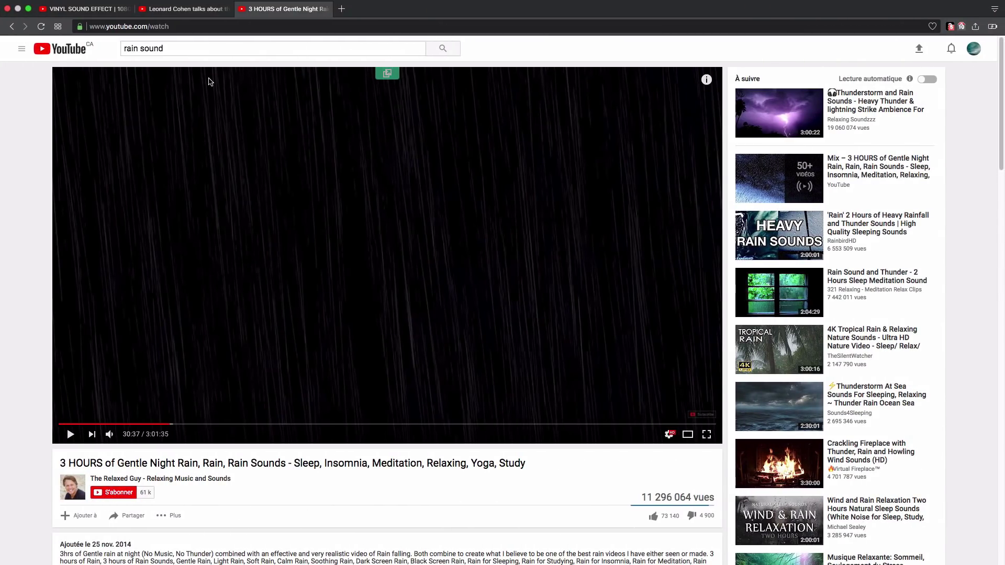
left_click(179, 13)
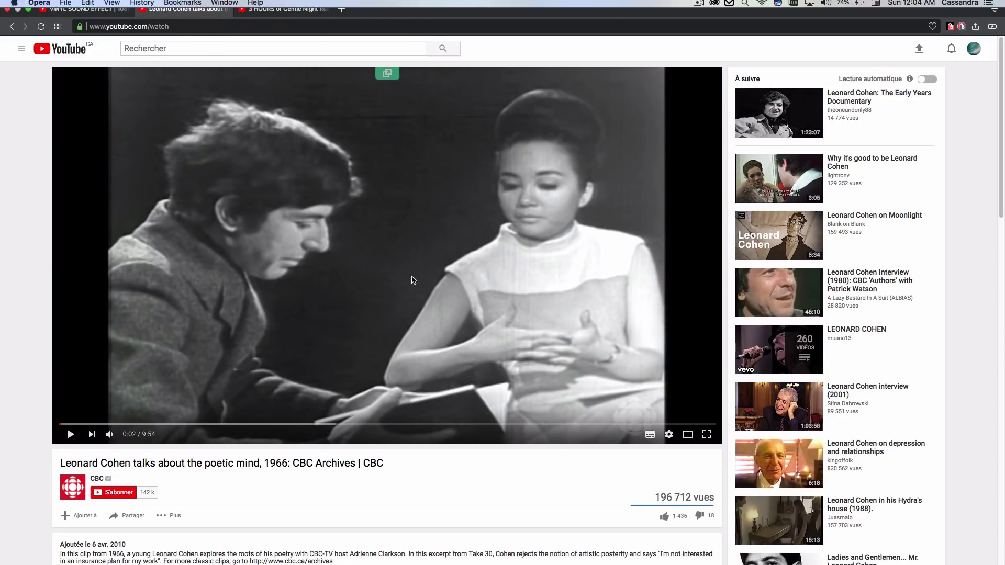
scroll(406, 282, "down", 3)
scroll(345, 366, "up", 3)
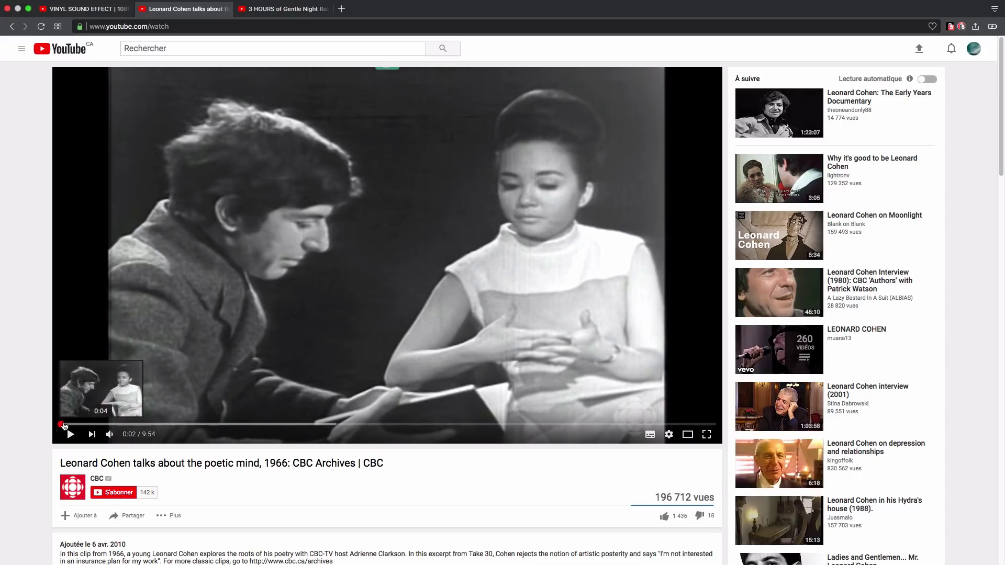
Preview the speech in the Leonard Cohen interview at its beginning and around 1:46.
left_click(62, 424)
key("space")
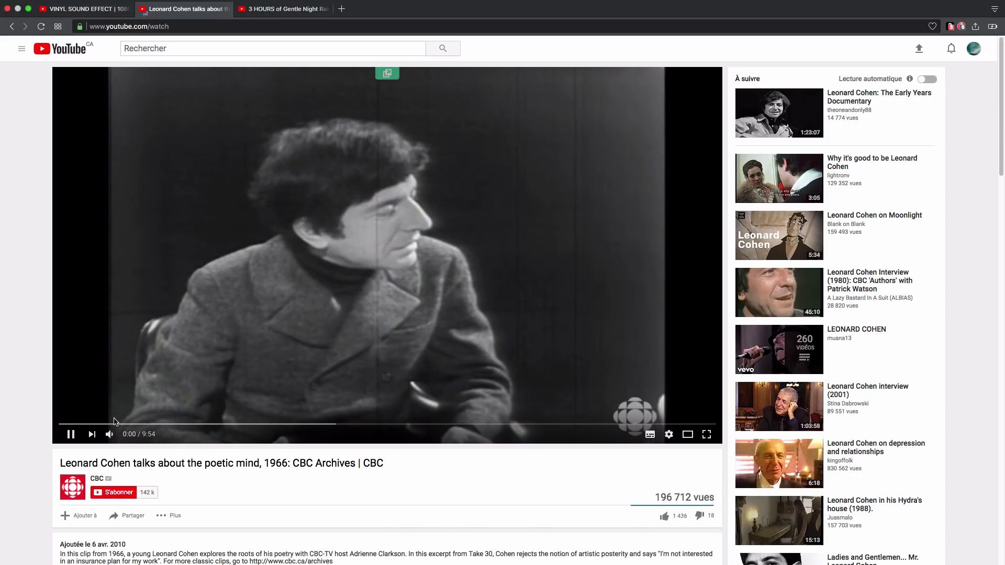
left_click(129, 424)
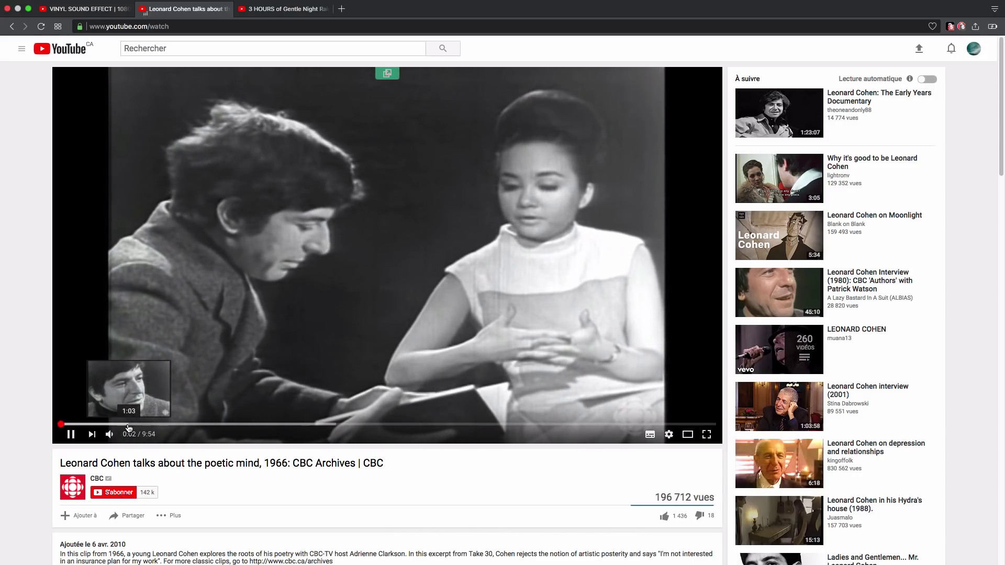
key("space")
left_click(177, 424)
key("space")
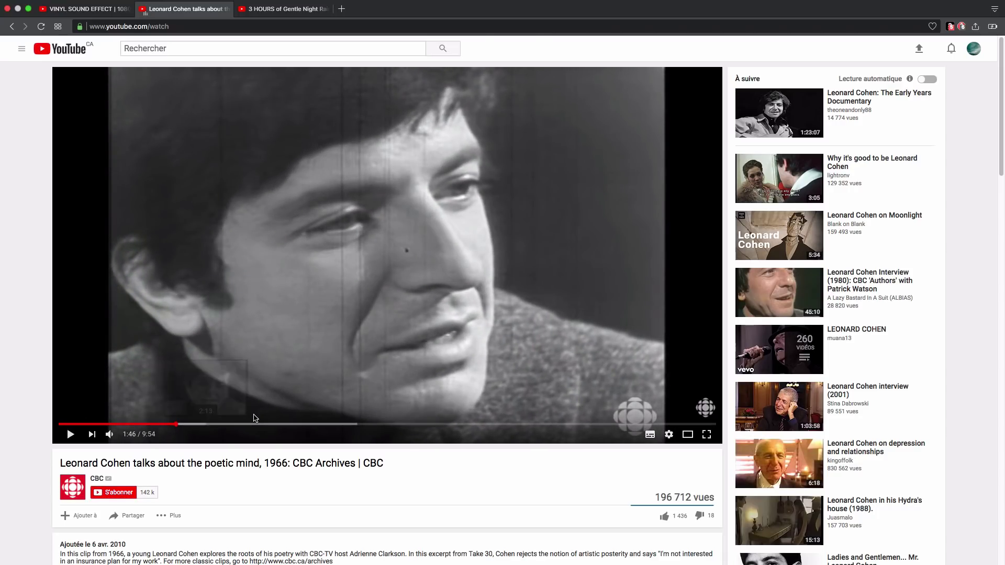
key("space")
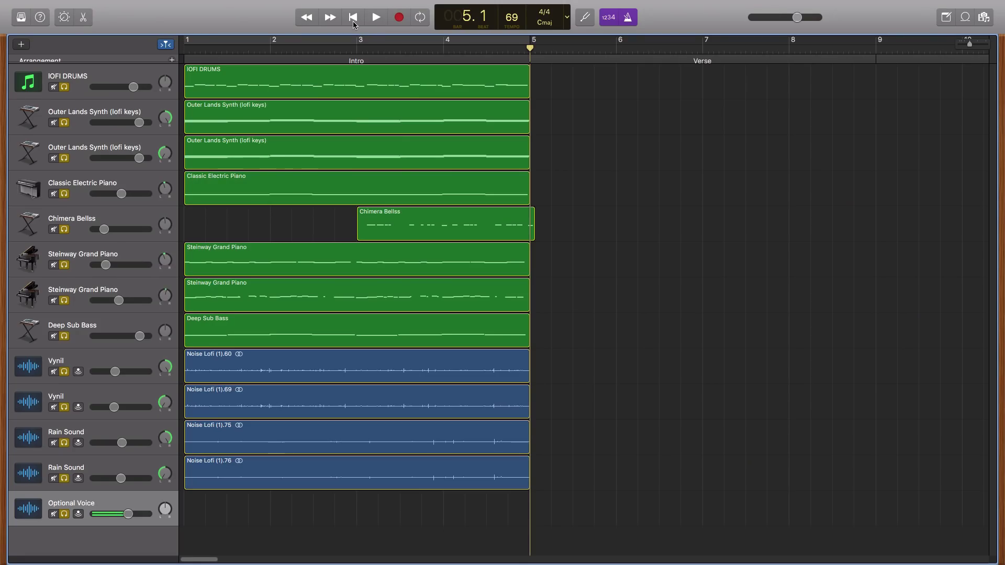
Paste the Leonard Cohen interview clip at bar 1 of the Optional Voice track.
left_click(354, 19)
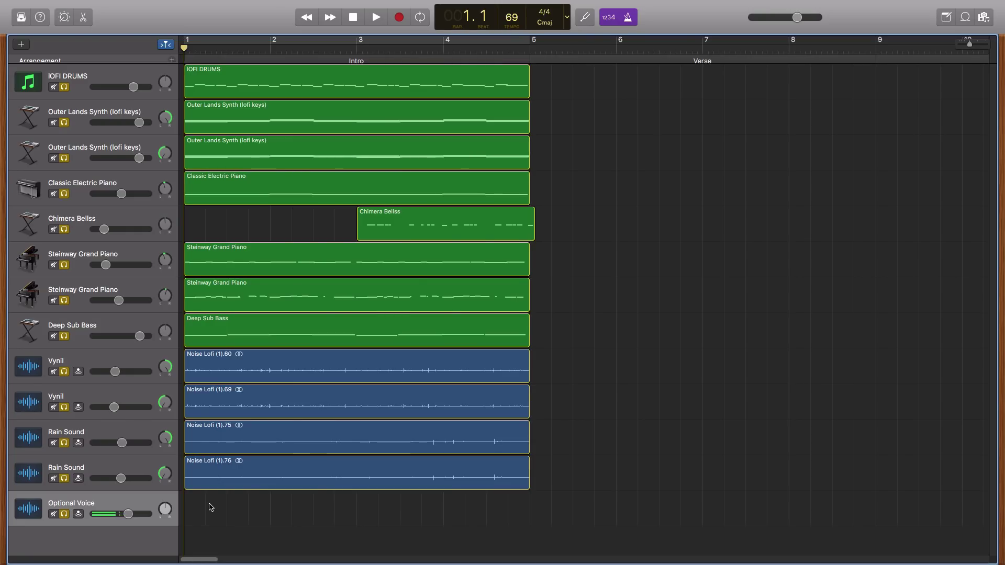
key("super+v")
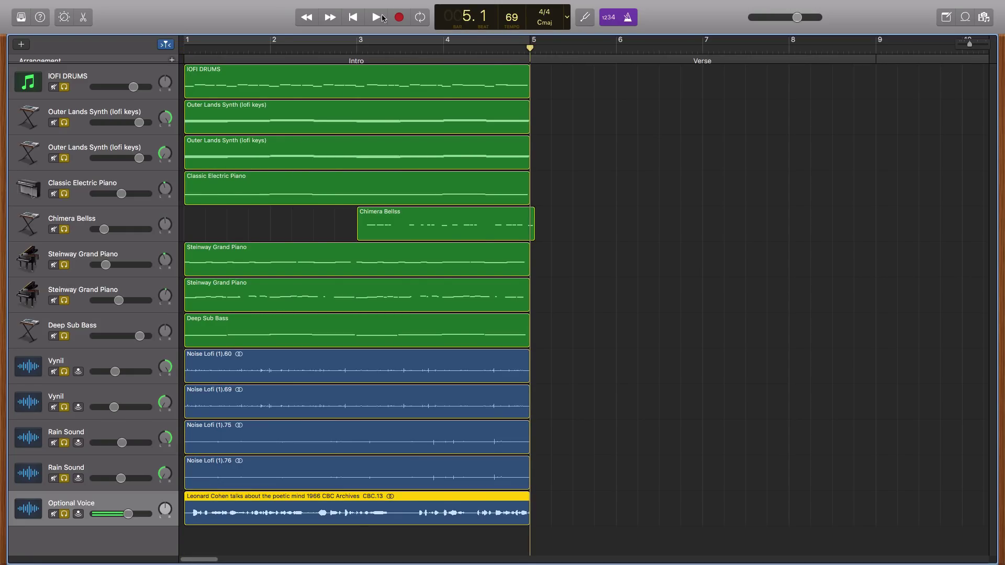
Play the beat from bar 1, slightly lower the second Steinway Grand Piano, set Optional Voice to about -4.6 dB, and return to the start.
left_click(352, 20)
left_click(378, 18)
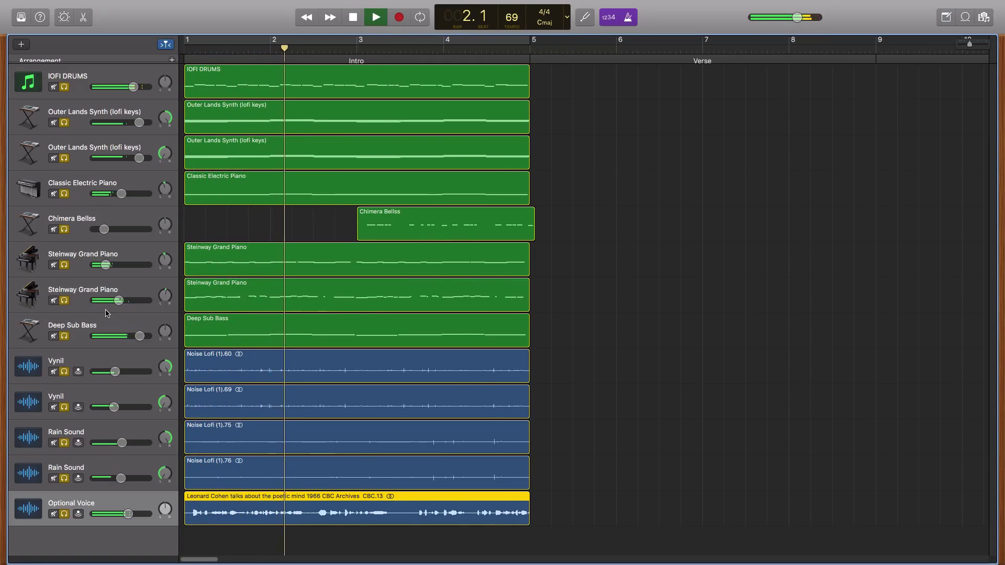
left_click_drag(116, 300, 114, 300)
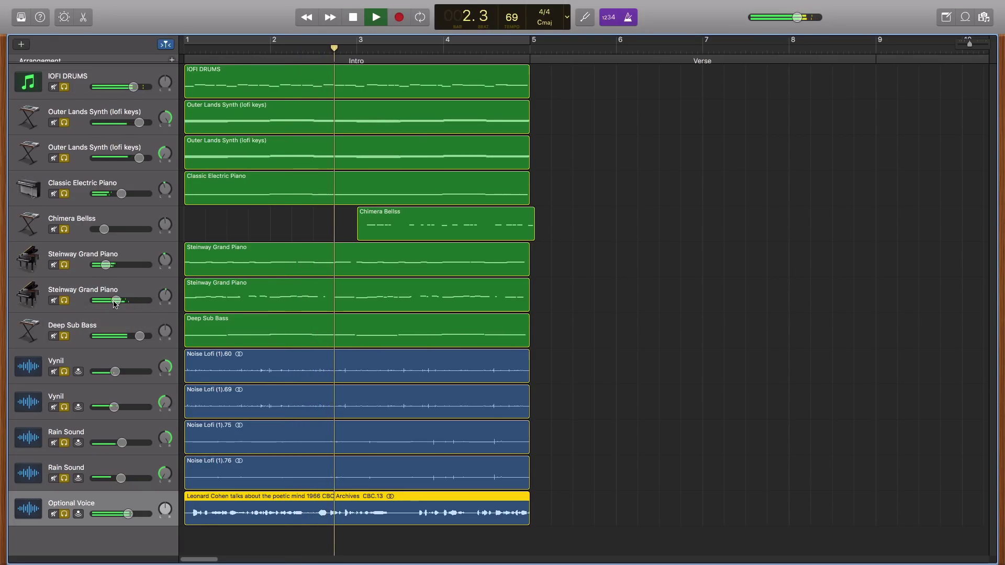
left_click_drag(128, 514, 123, 514)
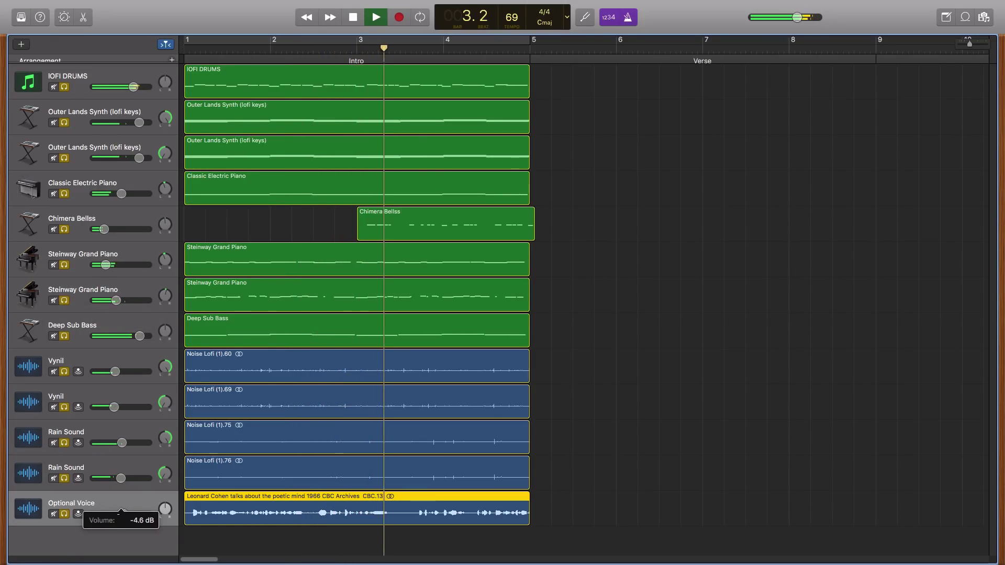
double_click(353, 18)
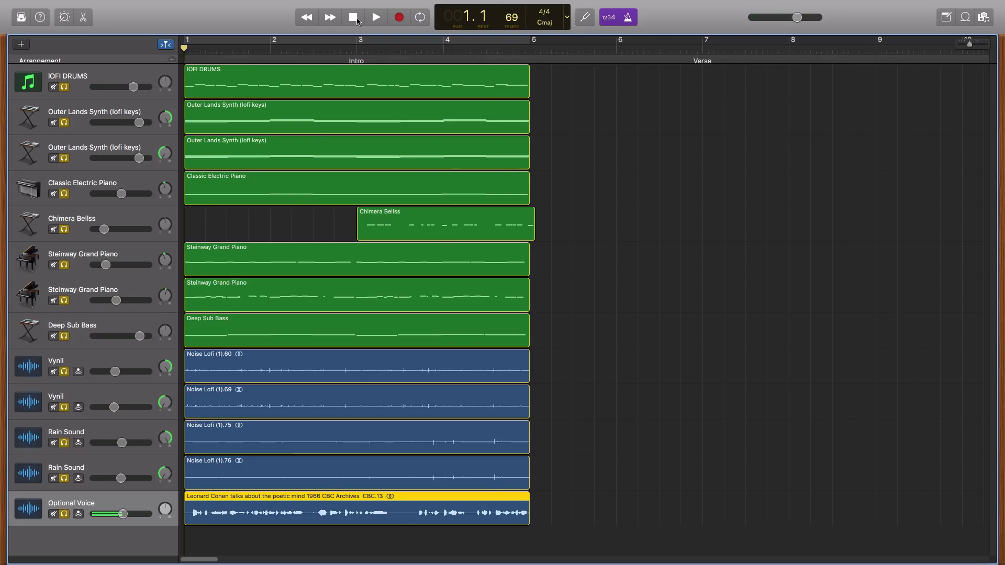
left_click(371, 82)
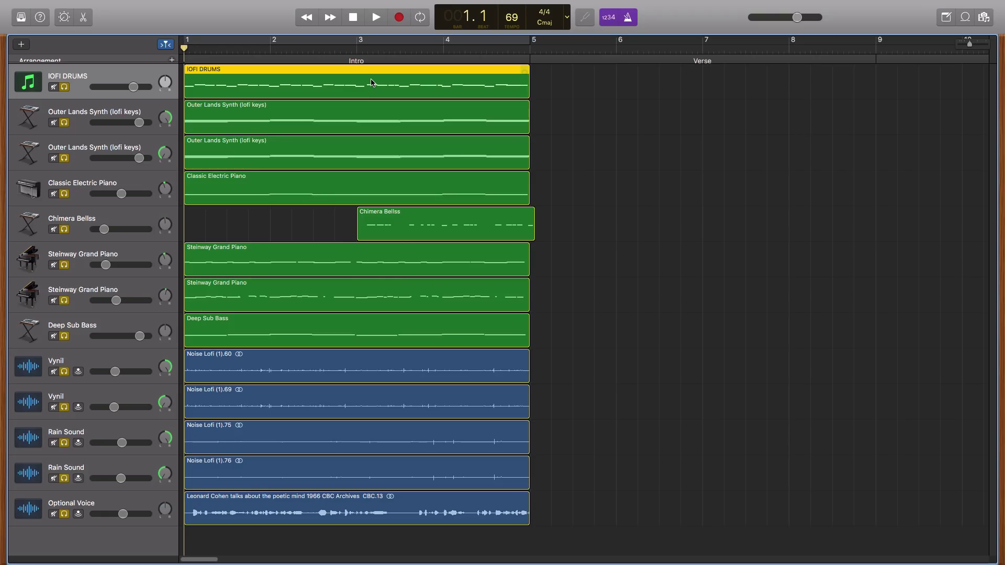
left_click(72, 216)
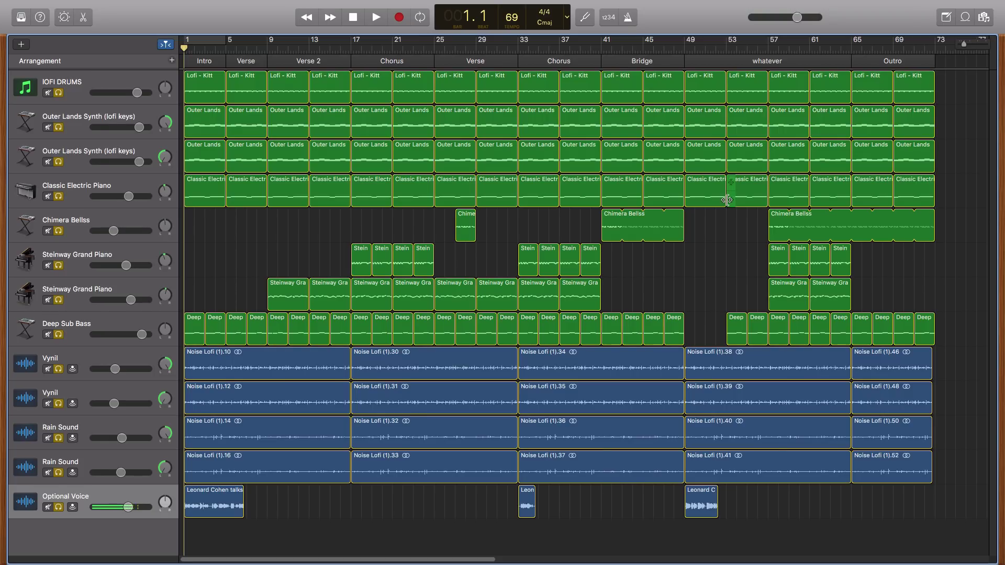
Play the full arrangement from bar 1 and lower both Vynil and both Rain Sound tracks, setting the second Rain Sound to -9.0 dB.
left_click(374, 19)
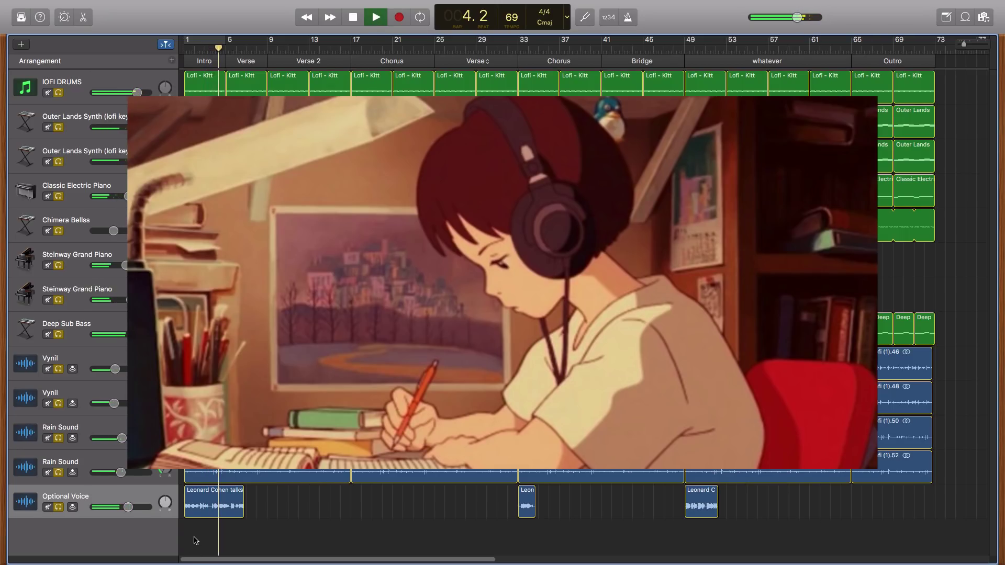
left_click_drag(121, 472, 119, 472)
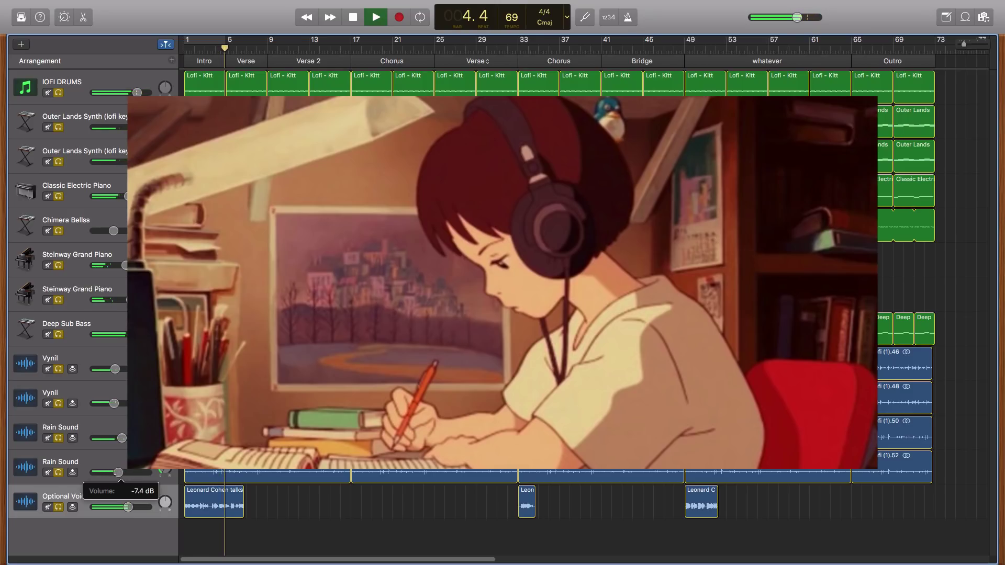
left_click_drag(122, 439, 116, 438)
left_click_drag(114, 403, 110, 404)
left_click_drag(114, 369, 109, 369)
left_click_drag(116, 438, 114, 438)
left_click_drag(117, 472, 116, 472)
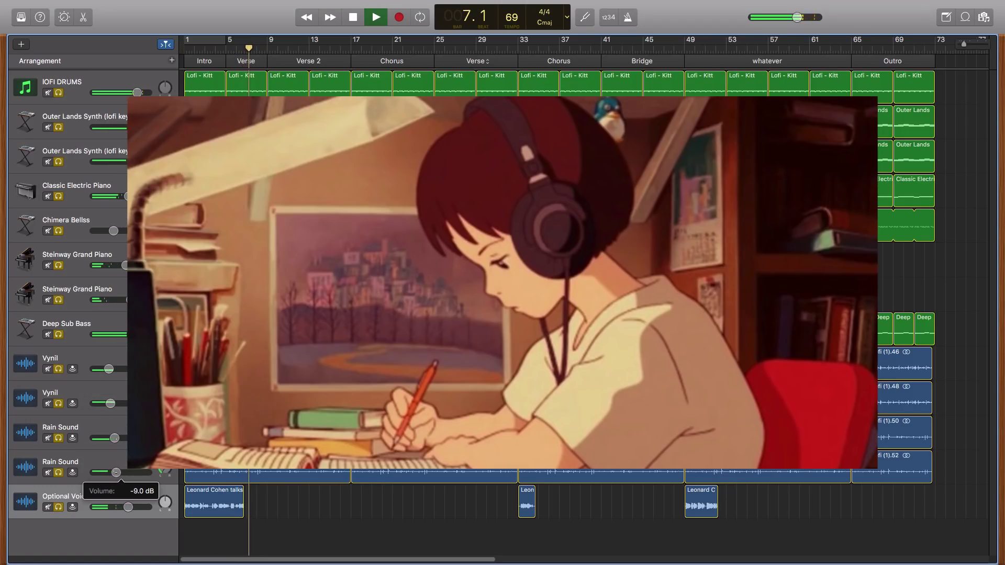